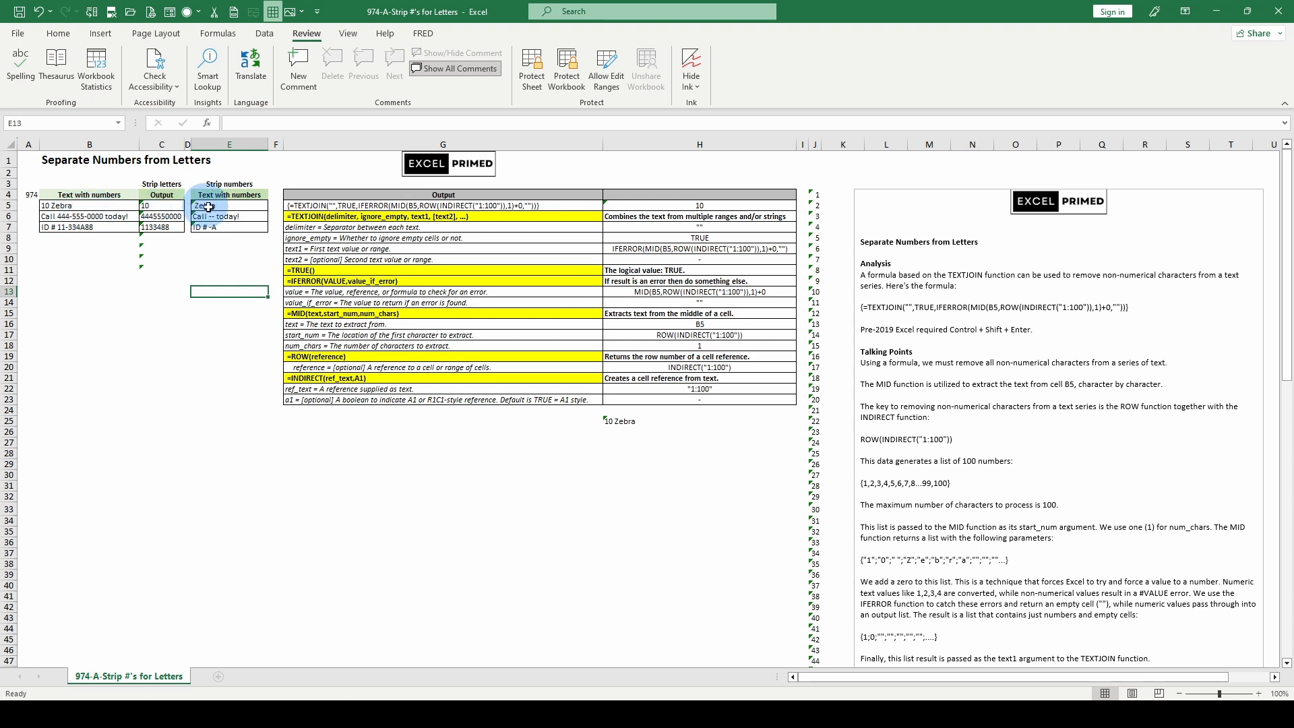
- Read the TEXTJOIN formula in G5 and the Analysis, Talking Points and Remove notes beside the argument breakdown
click(325, 205)
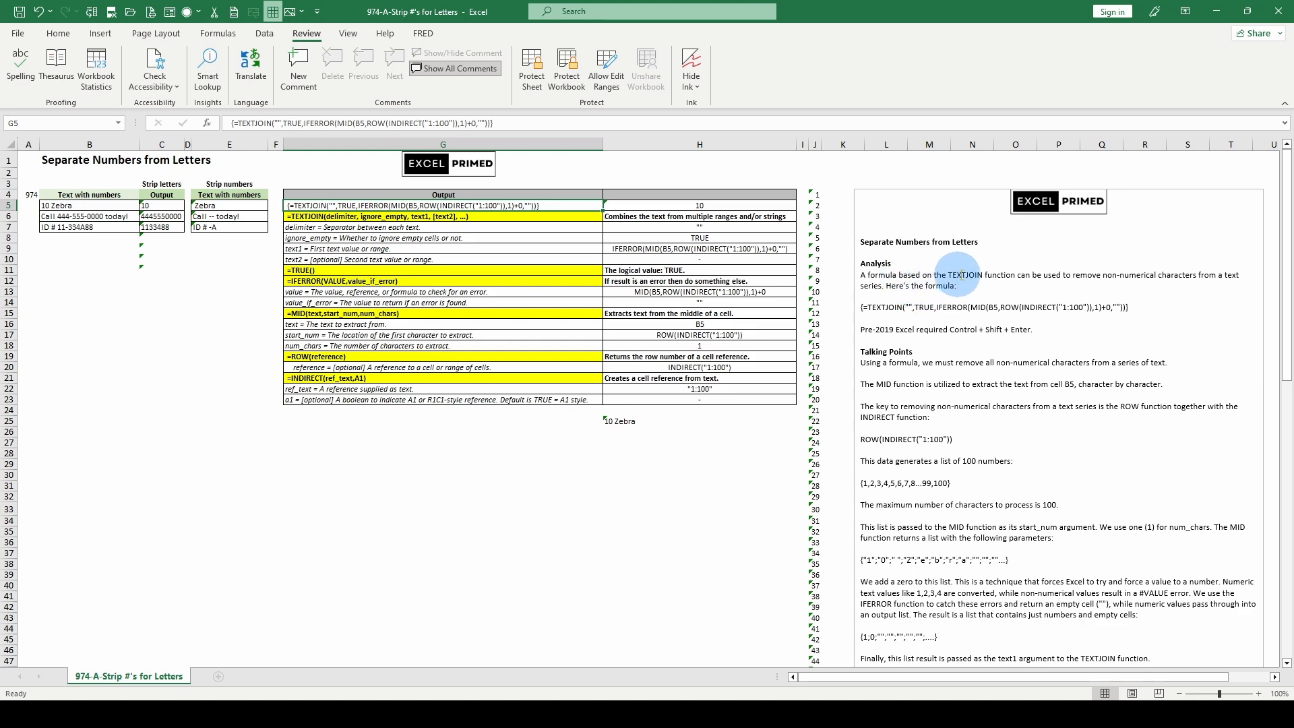
scroll(1015, 287, down, 1)
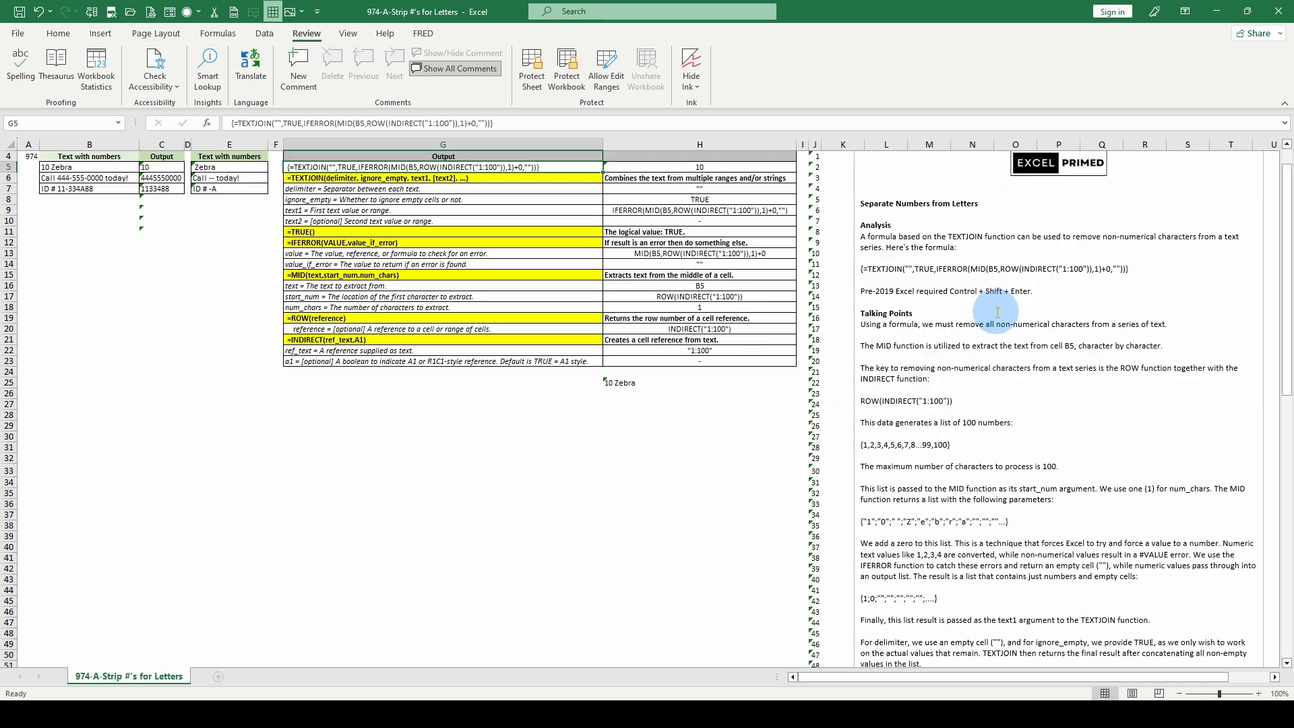
scroll(1065, 302, up, 1)
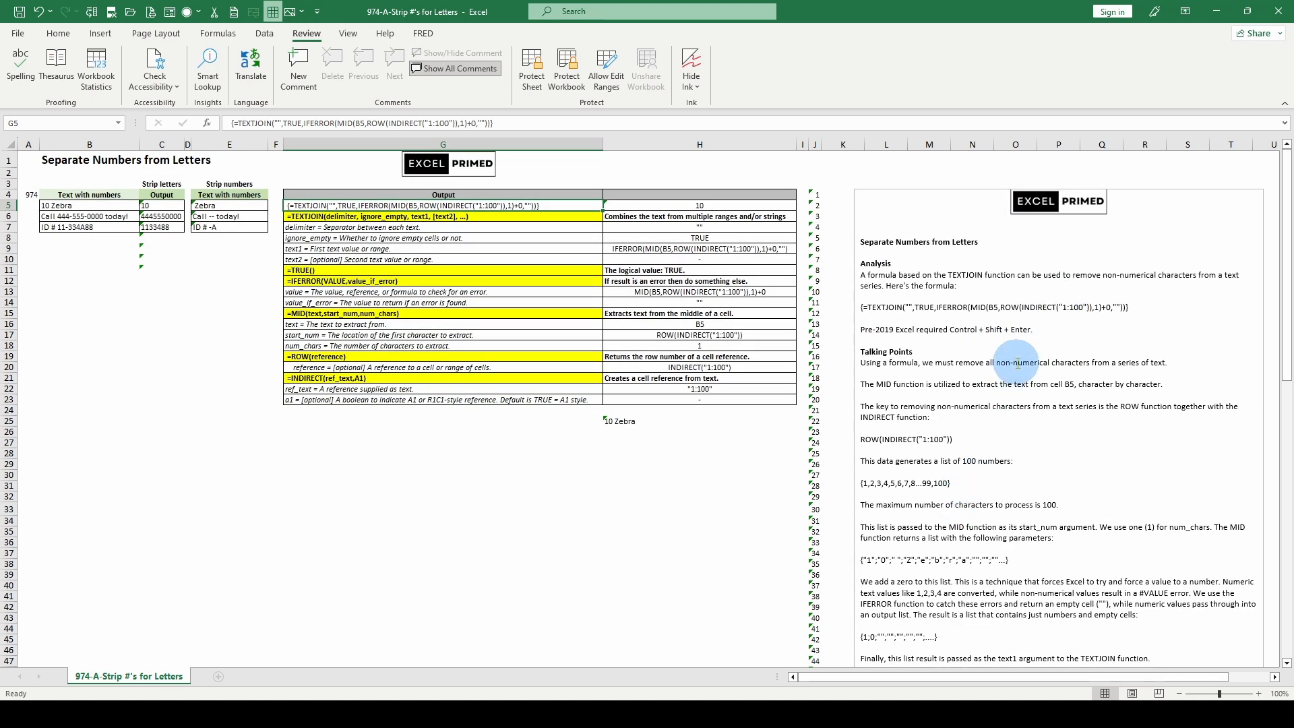
scroll(1017, 360, down, 1)
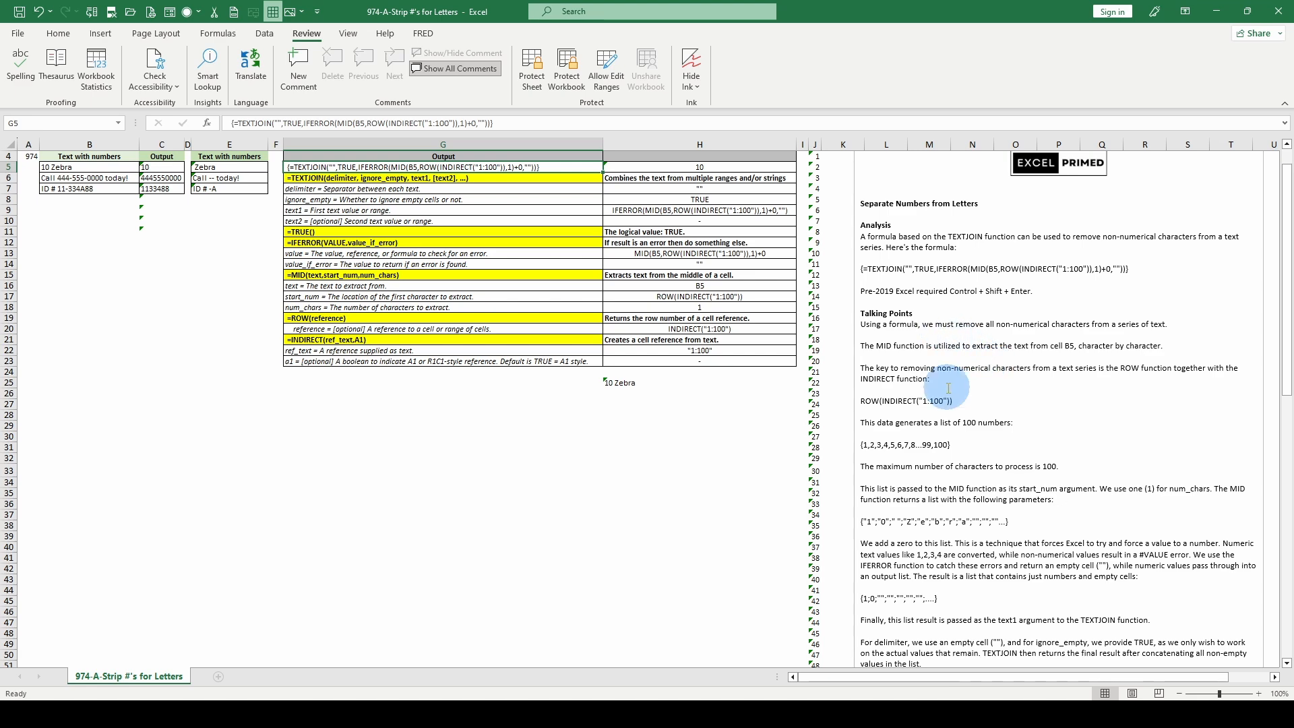
scroll(948, 388, down, 1)
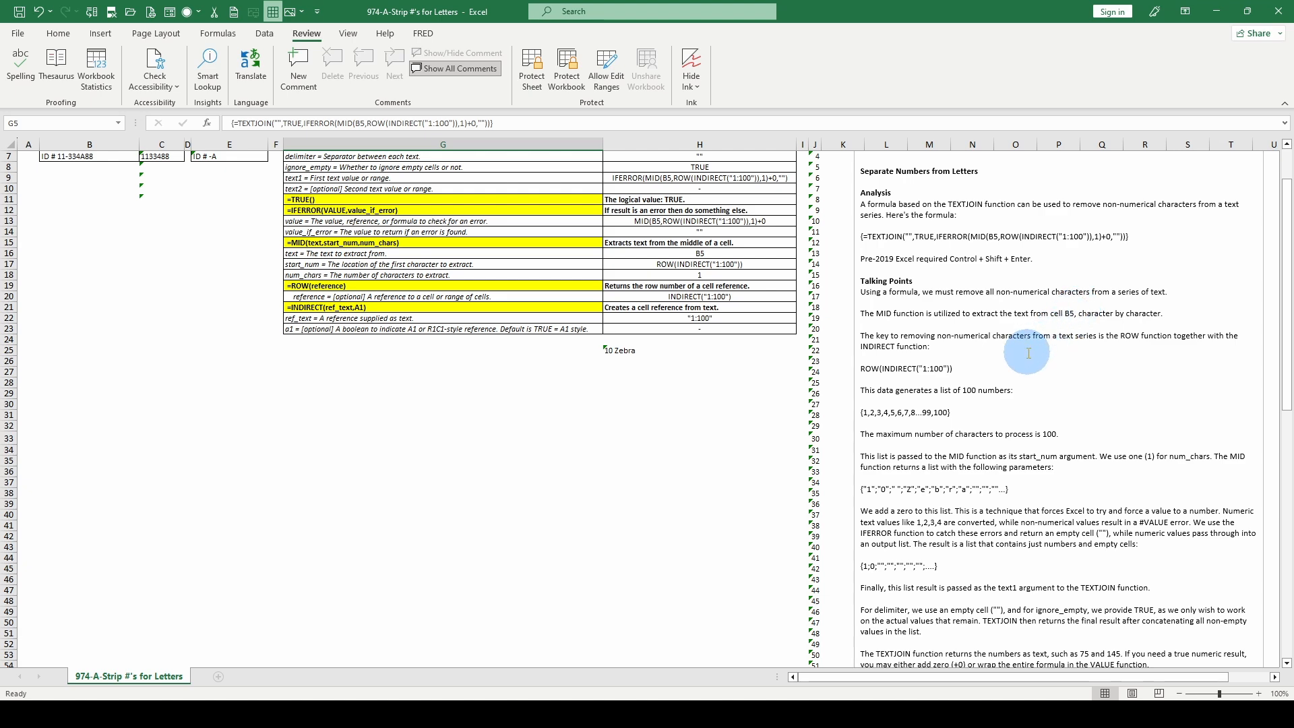
scroll(917, 358, down, 1)
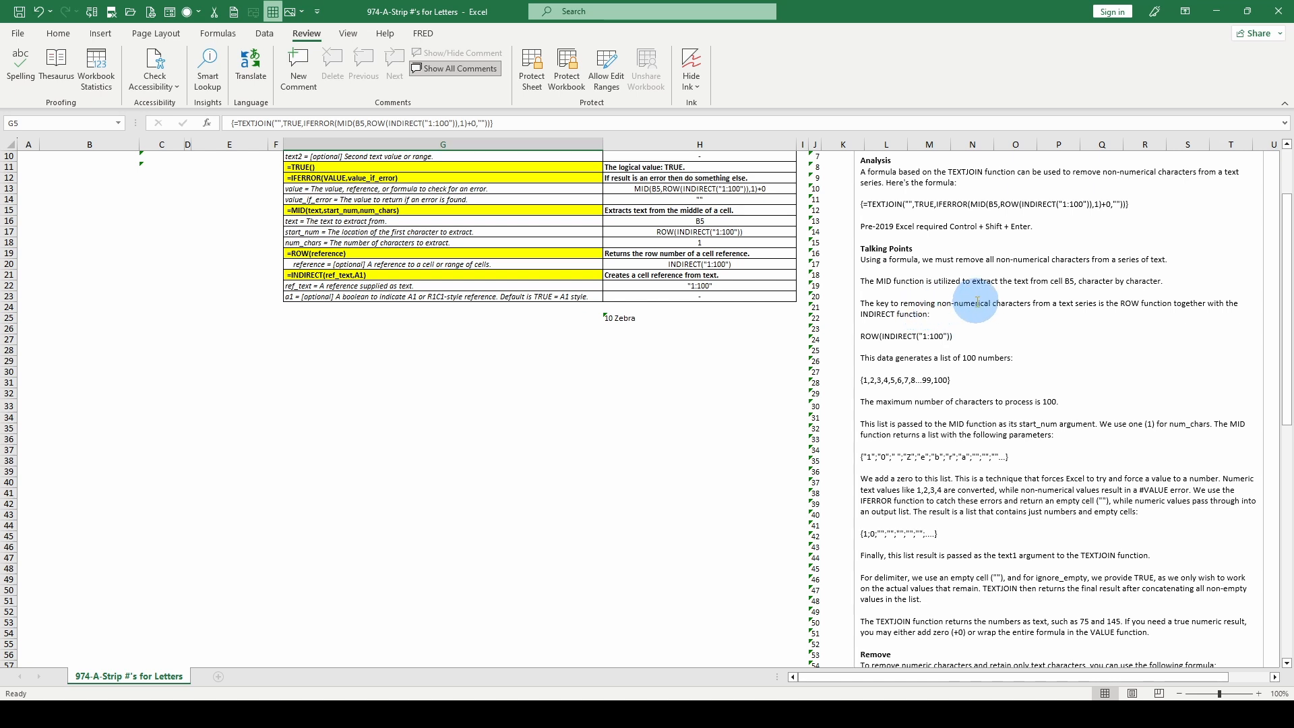
scroll(978, 303, down, 1)
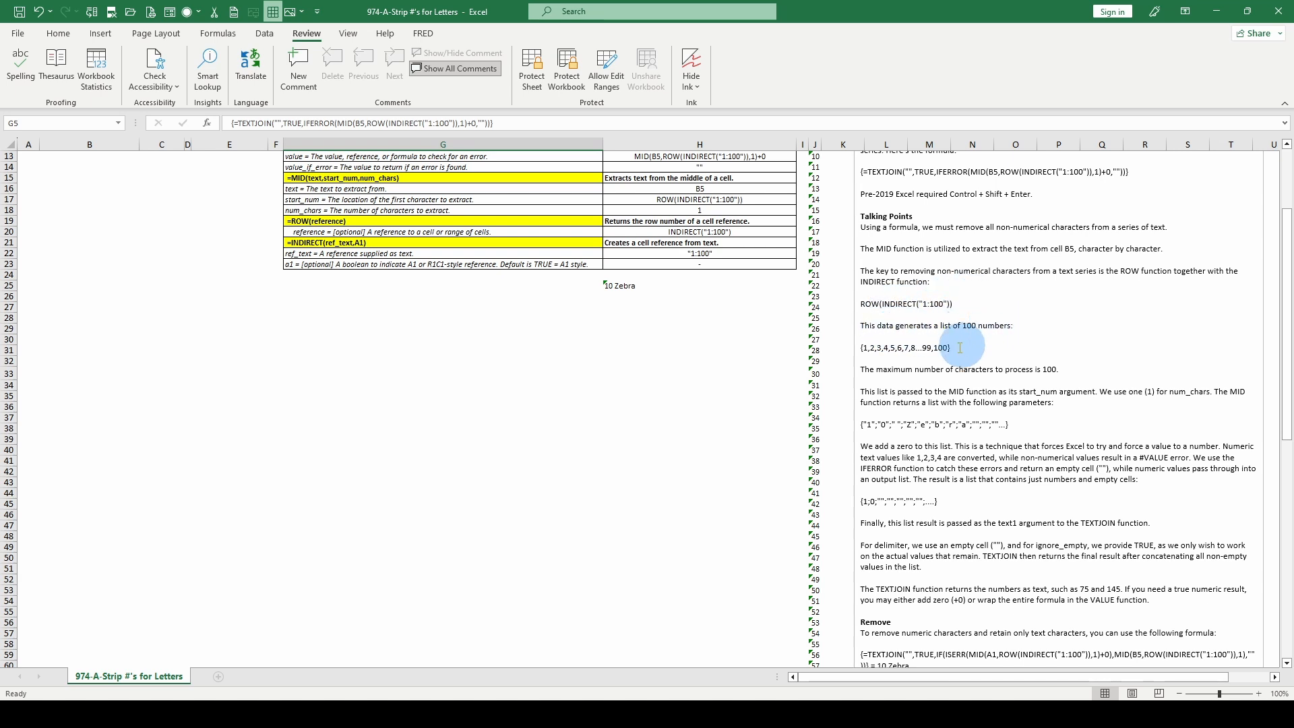
scroll(883, 349, down, 1)
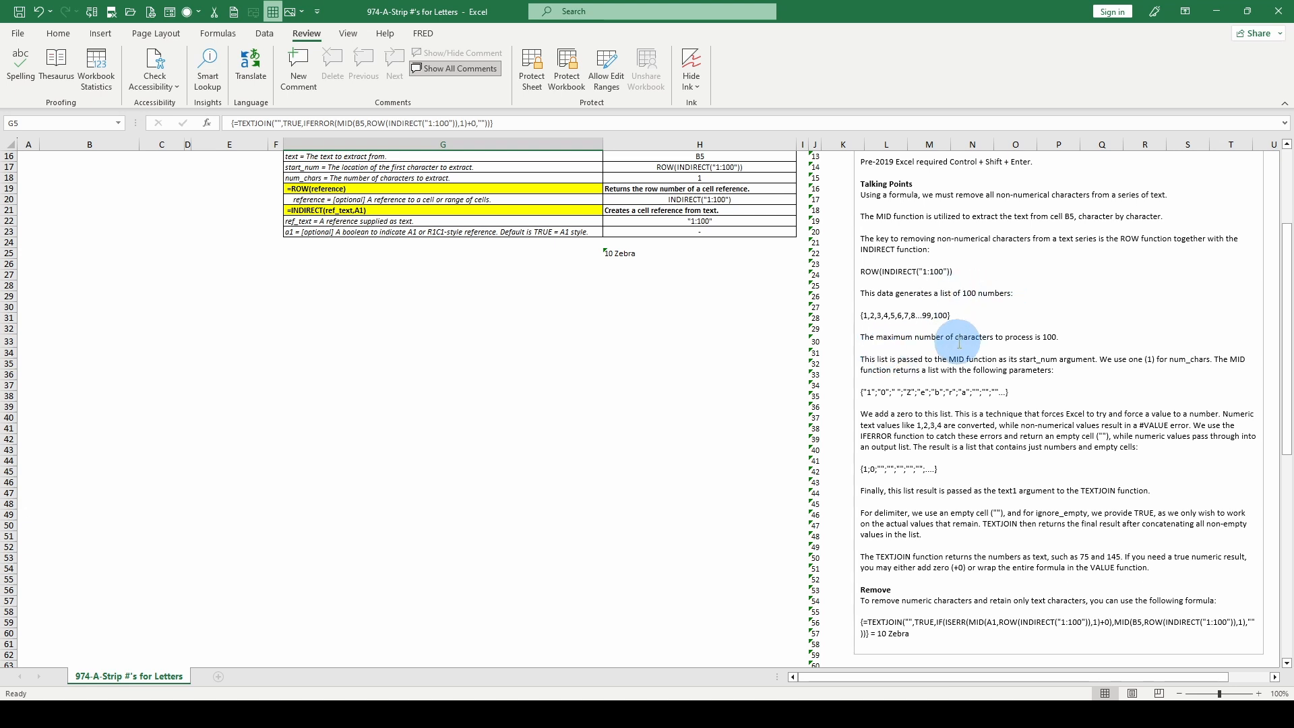
scroll(944, 337, down, 1)
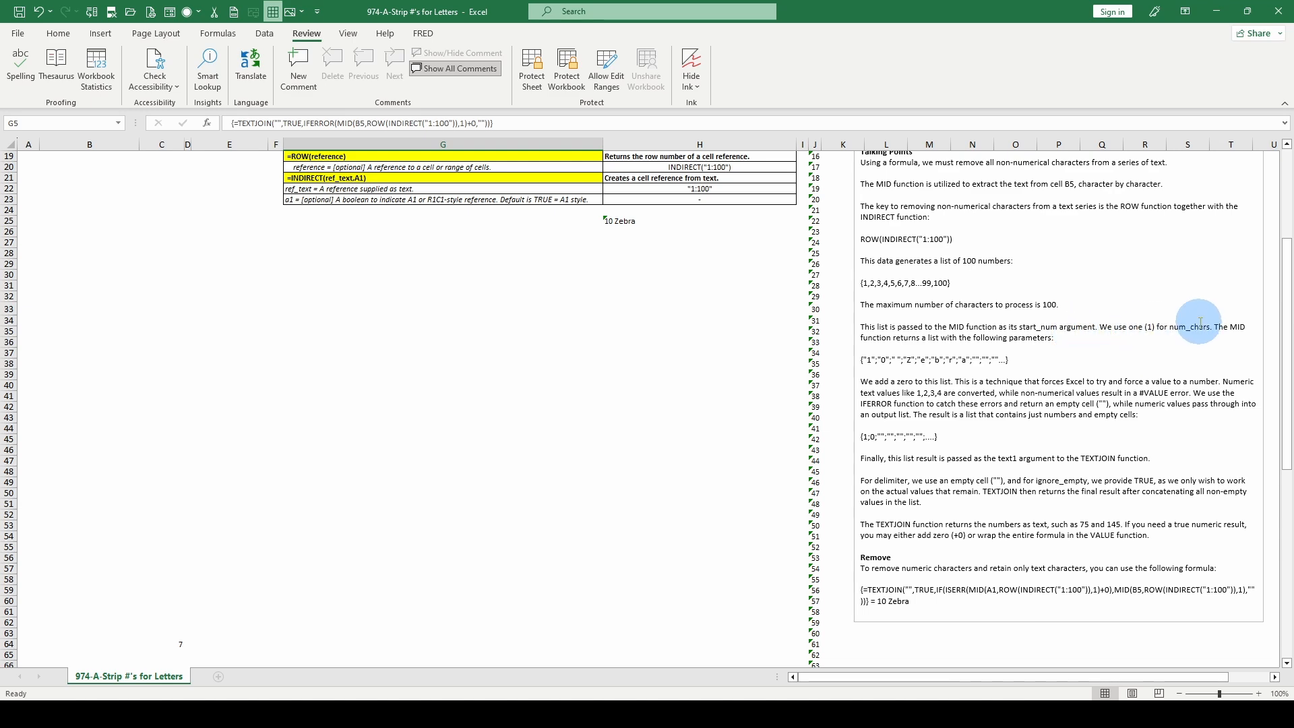
scroll(1107, 351, up, 3)
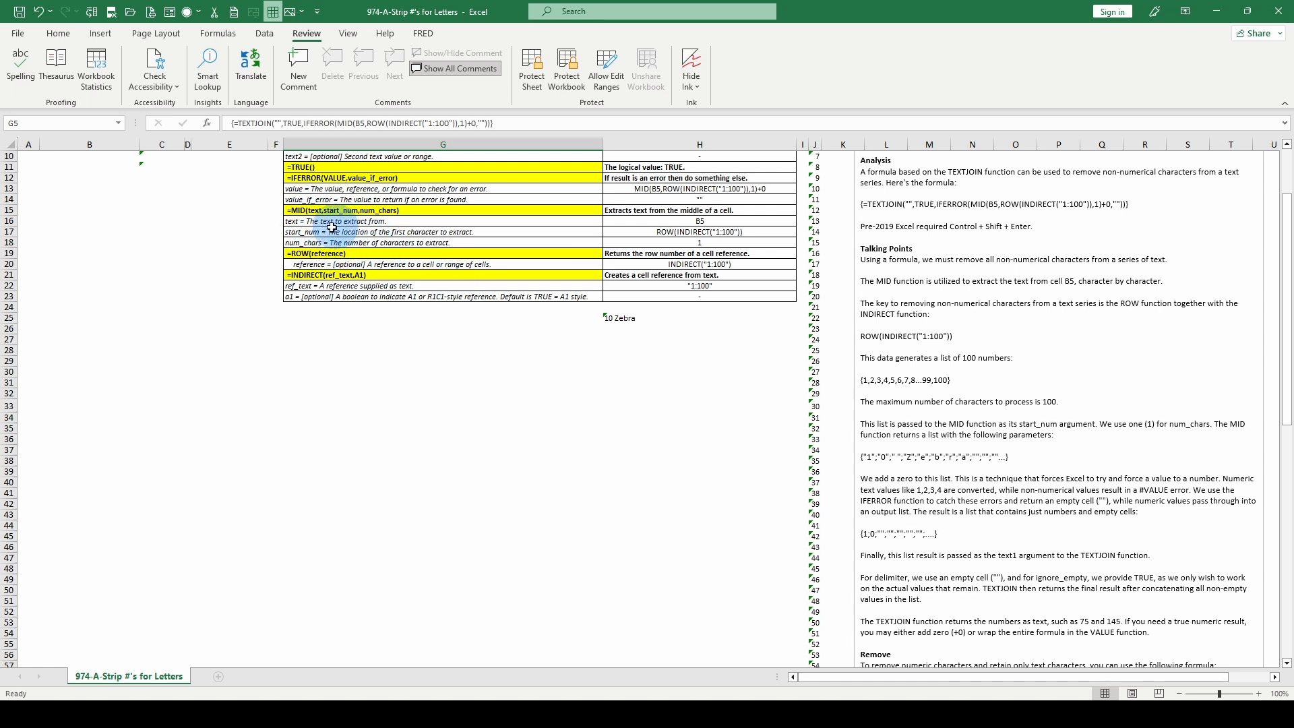
scroll(942, 342, down, 3)
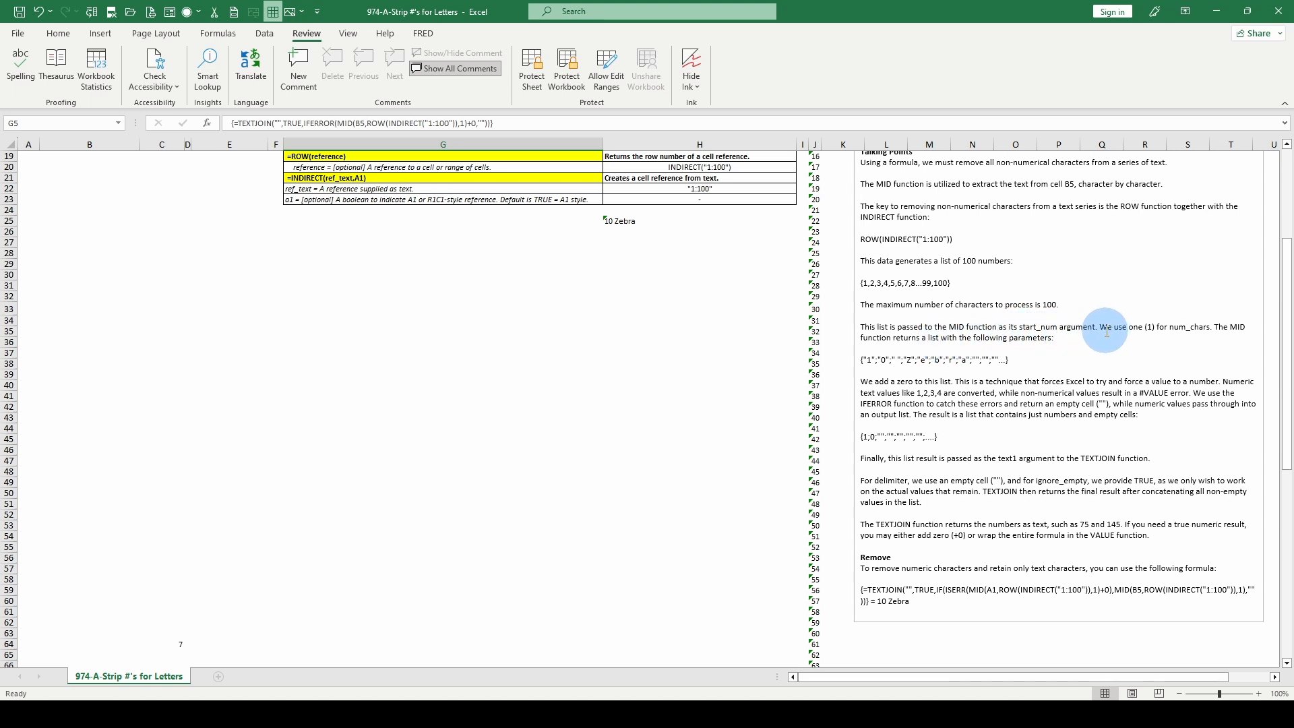
scroll(896, 329, down, 1)
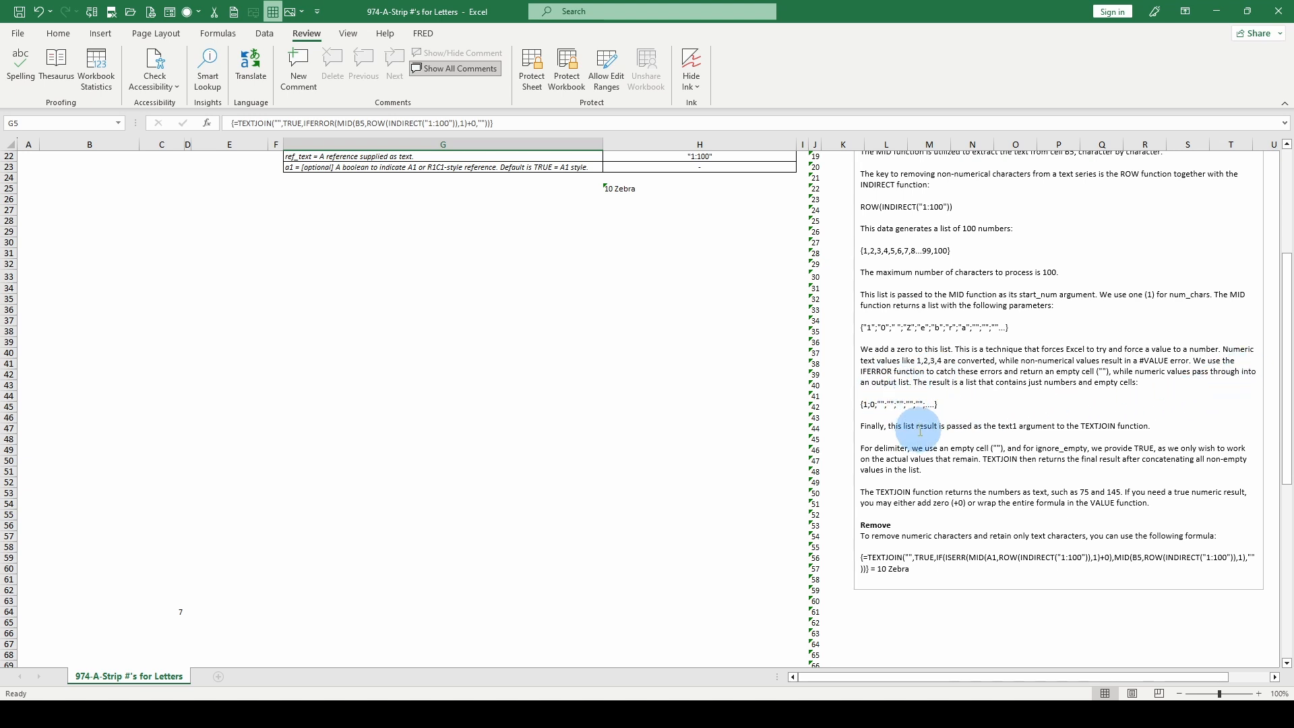
scroll(986, 414, down, 1)
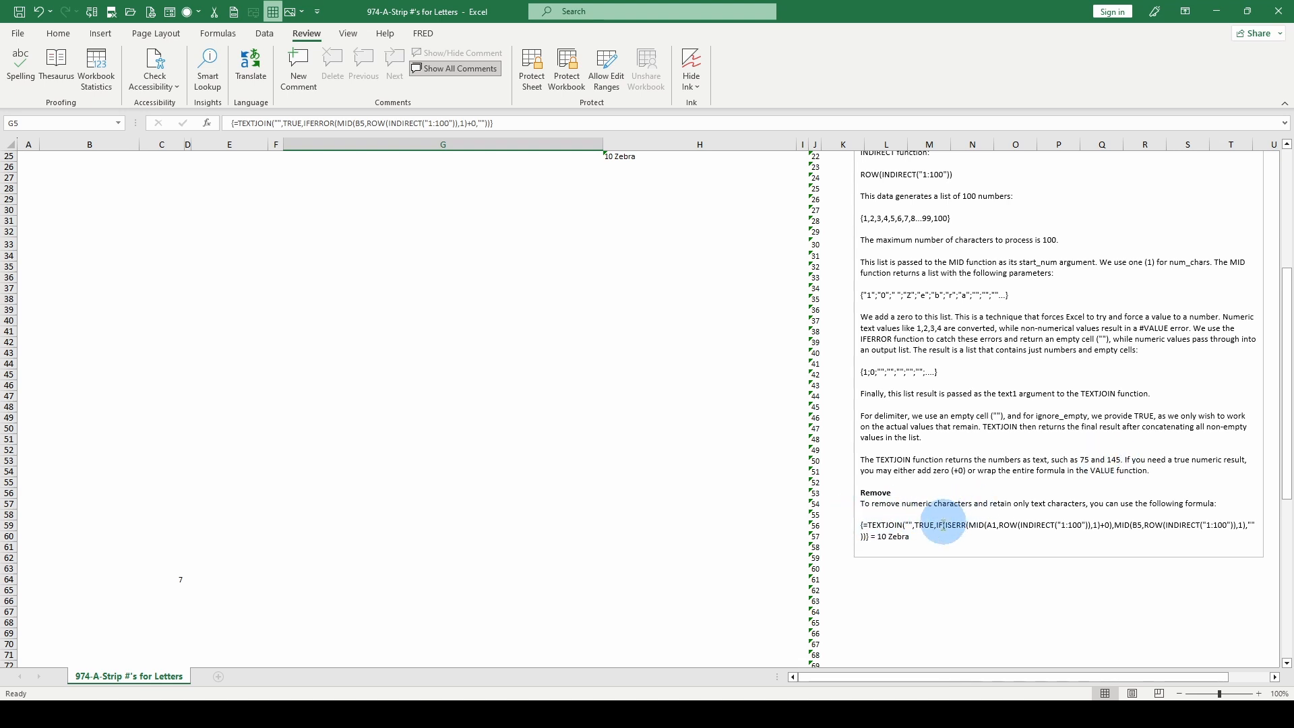
scroll(893, 530, up, 8)
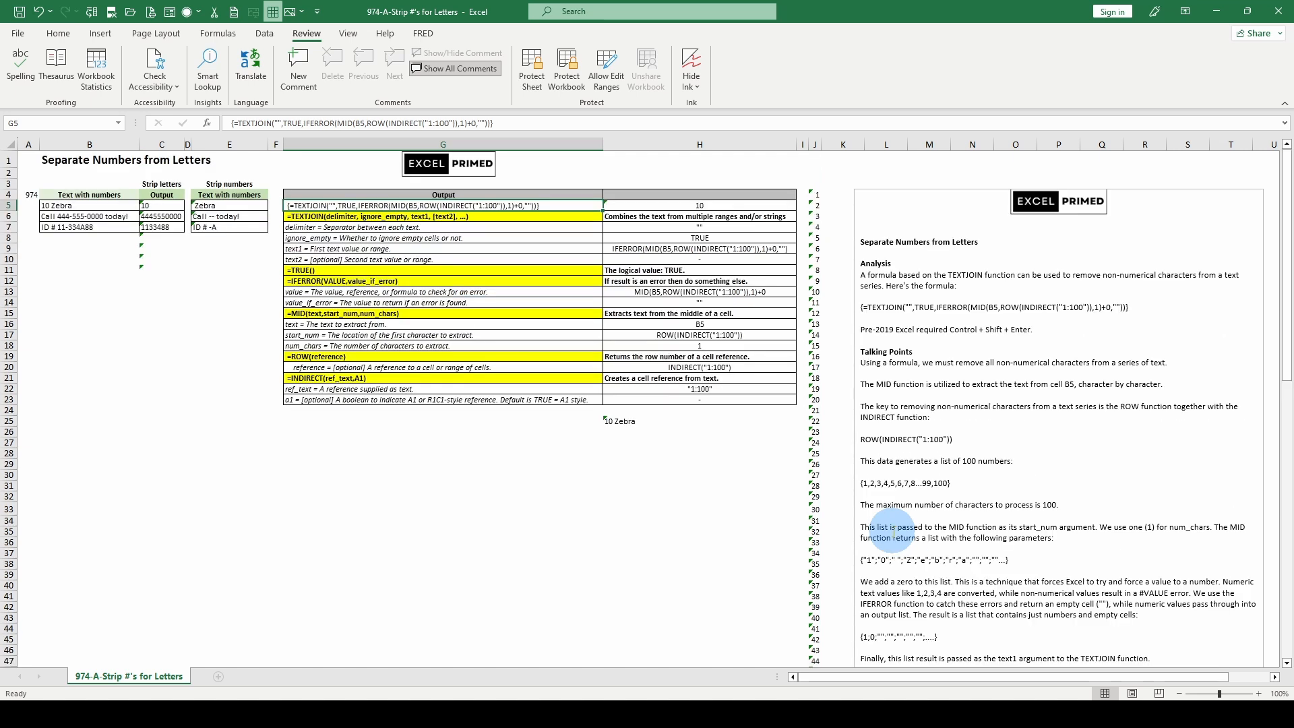
- Evaluate the IFERROR value argument of the C5 formula in an expanded formula bar, then discard the evaluation
click(181, 206)
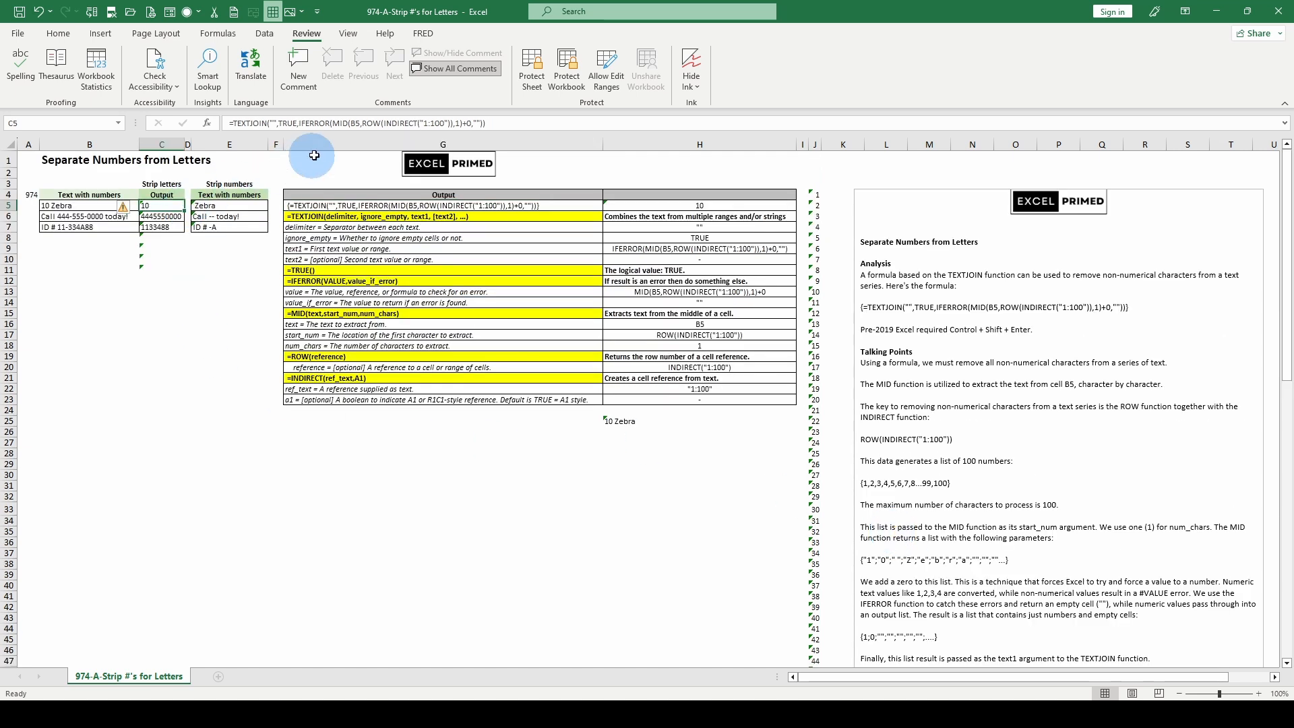
click(342, 122)
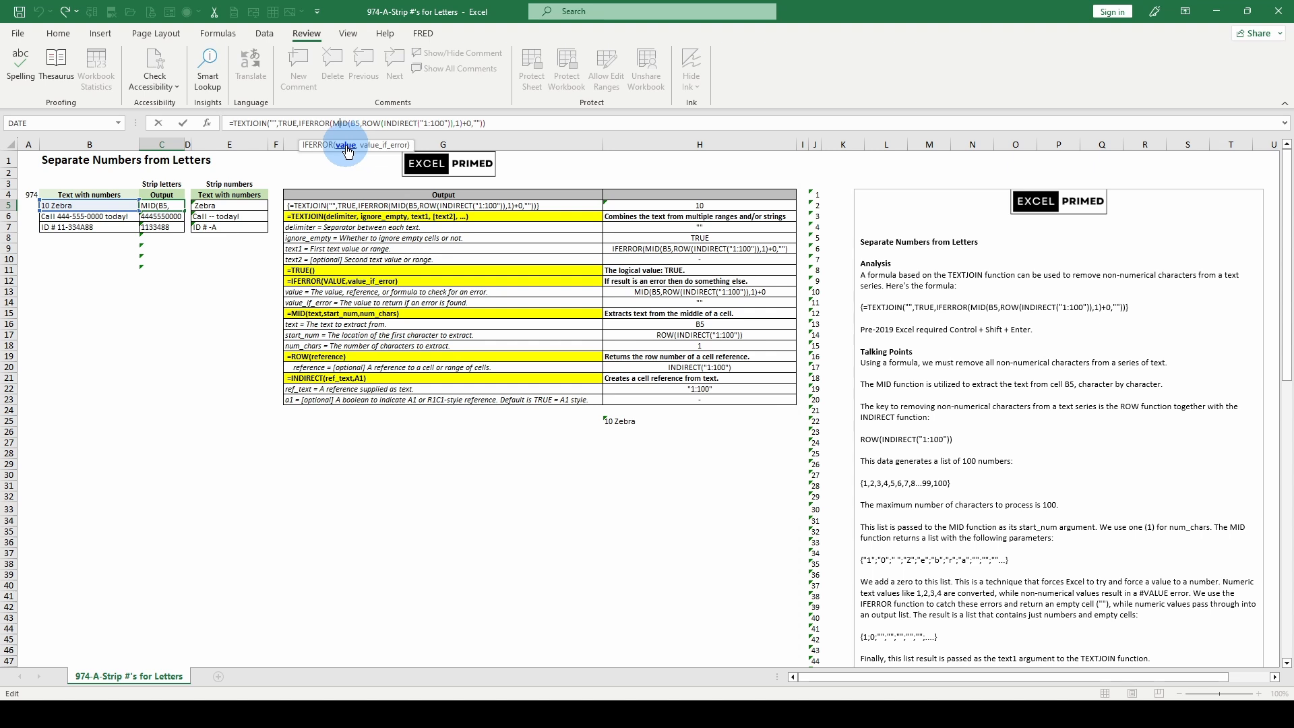
click(346, 145)
key(F9)
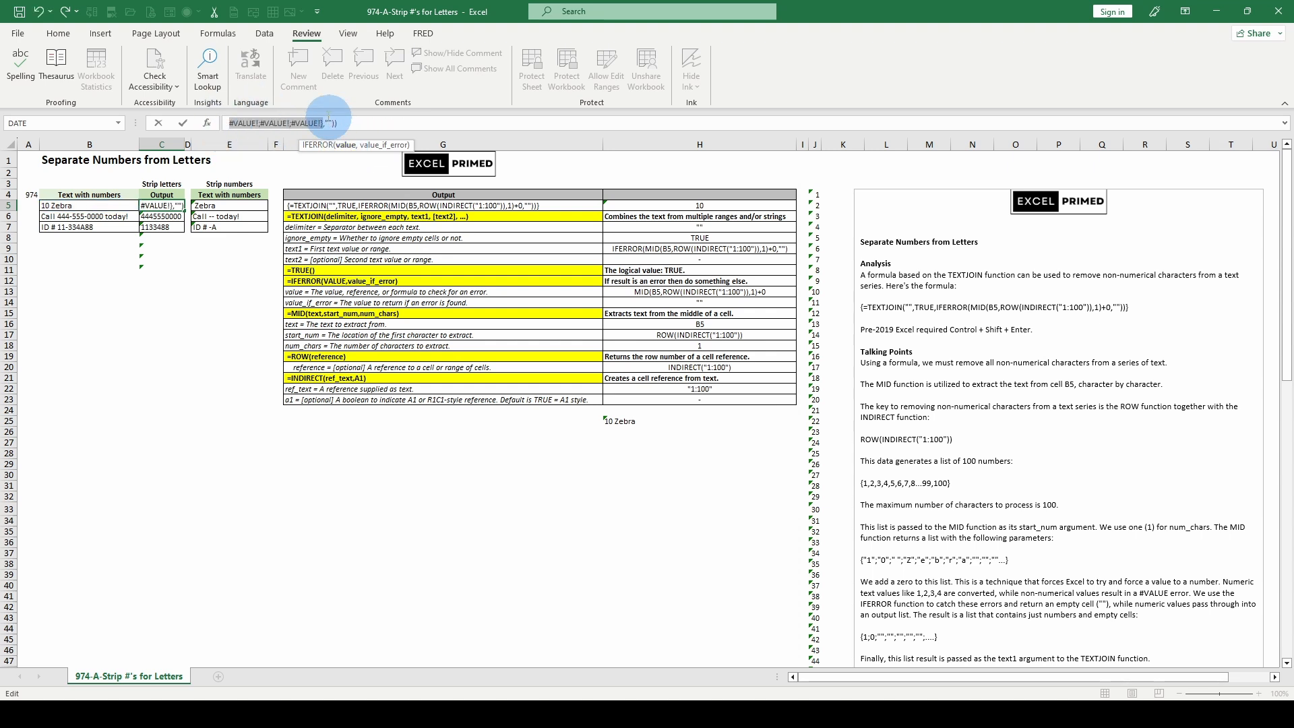
click(1285, 127)
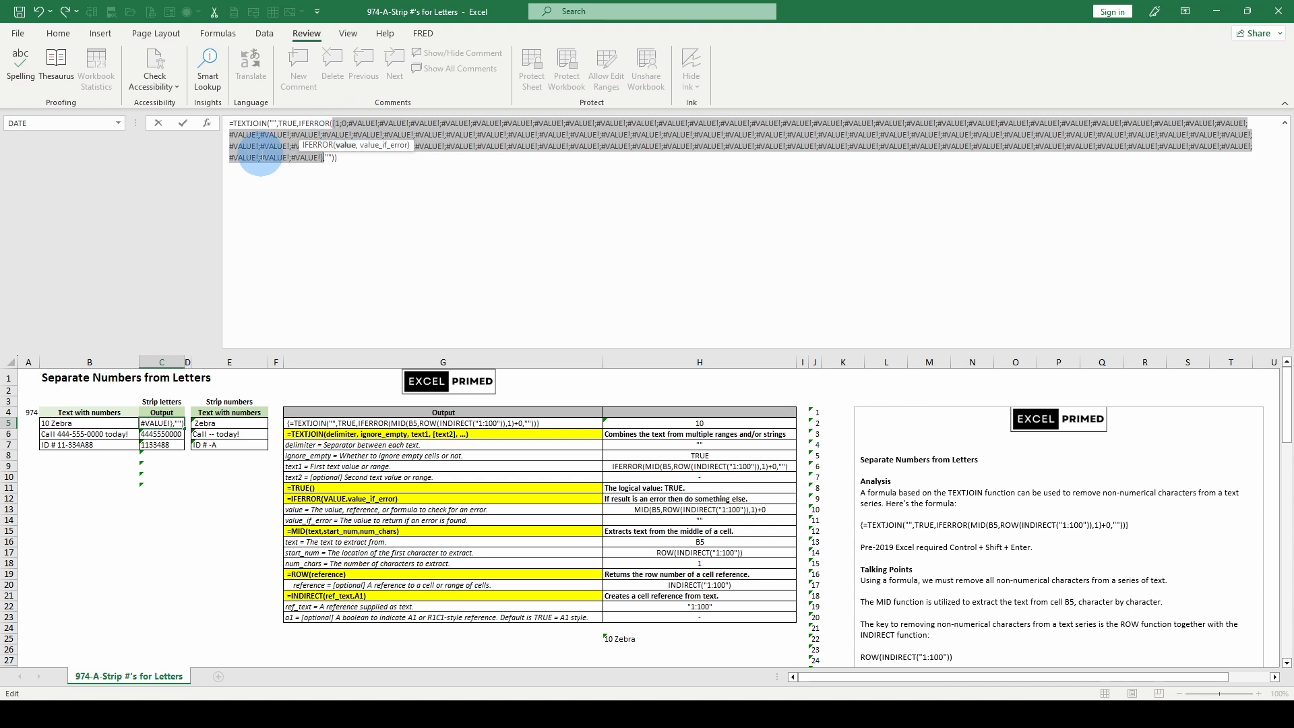
key(Escape)
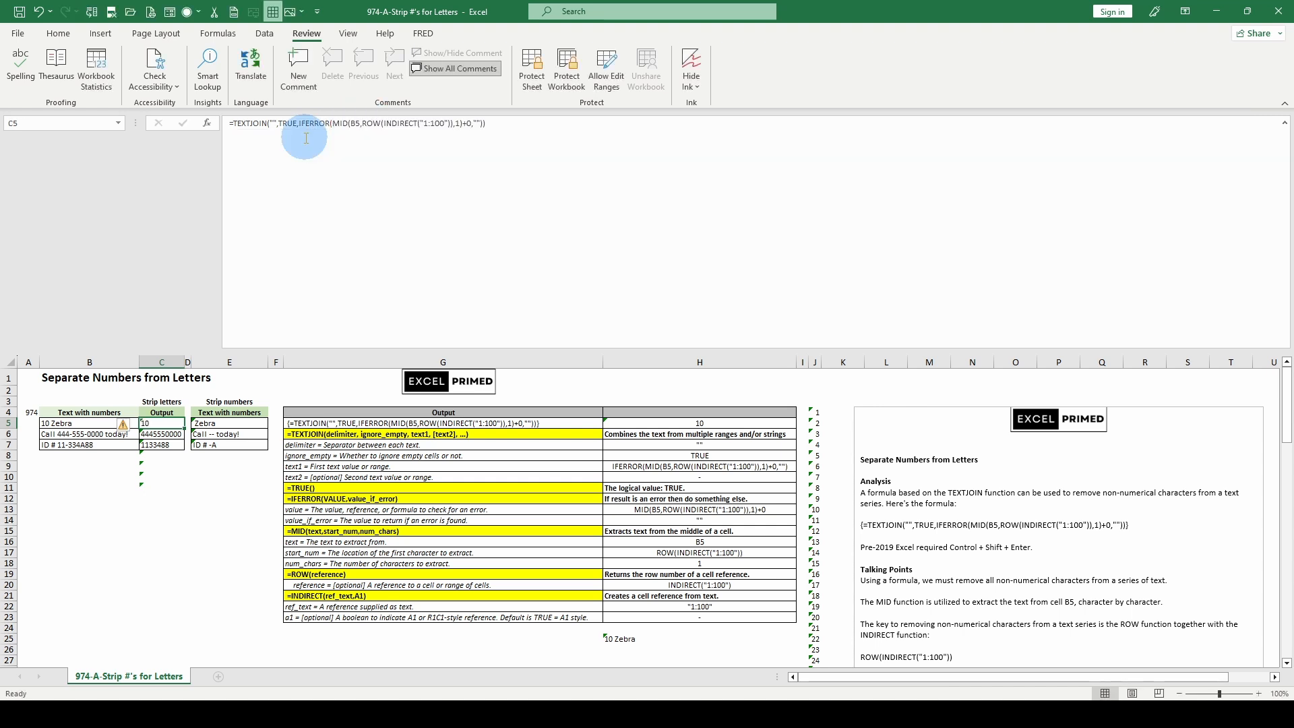
- Evaluate the ROW reference argument, INDIRECT("1:100"), inside the C5 formula, and restore the formula
click(413, 122)
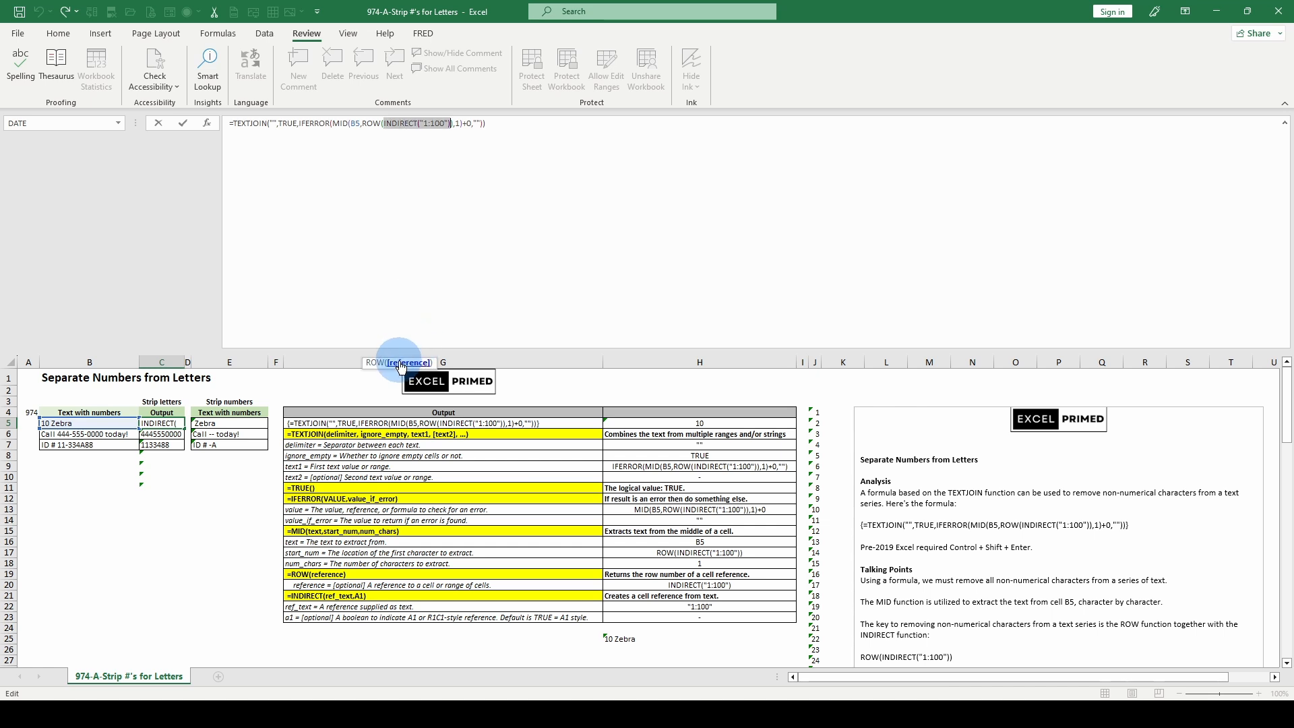
key(F9)
scroll(757, 250, down, 3)
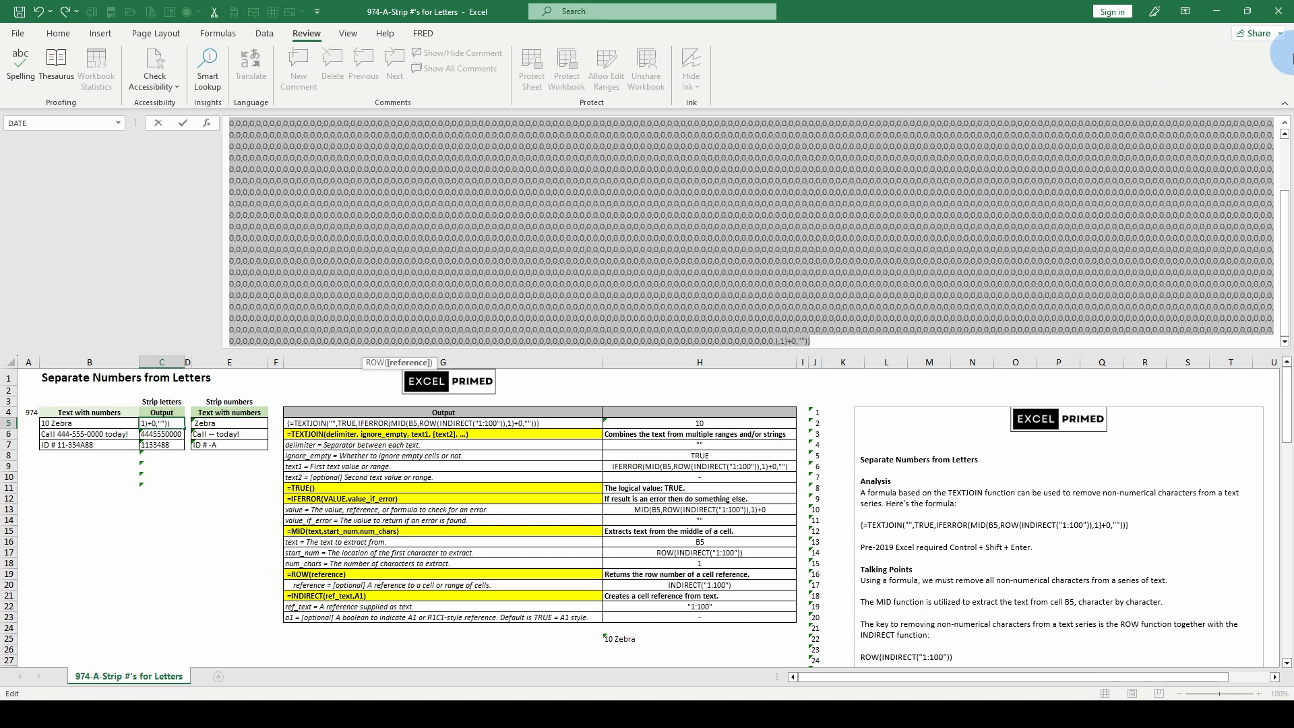
key(ctrl+z)
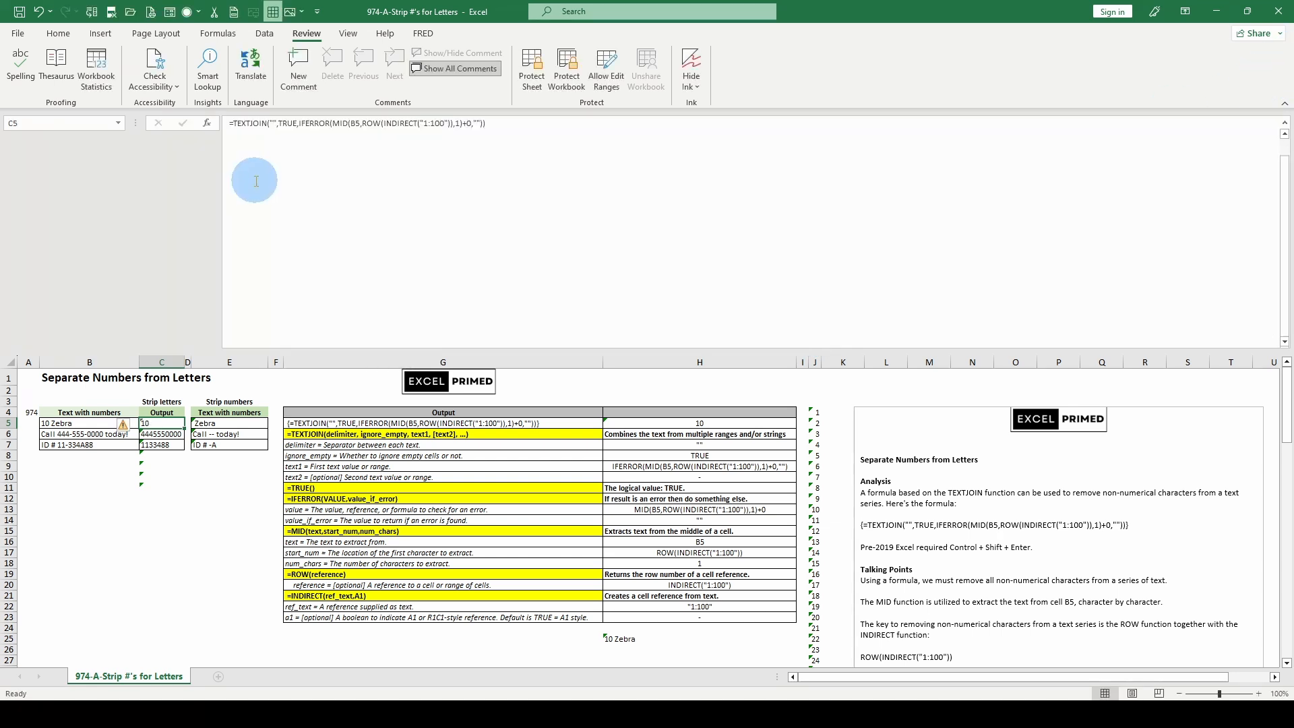
- Inspect the MID arguments in the C5 formula and evaluate MID(B5,ROW(INDIRECT("1:100")),1)+0, leaving the formula unmodified
click(375, 122)
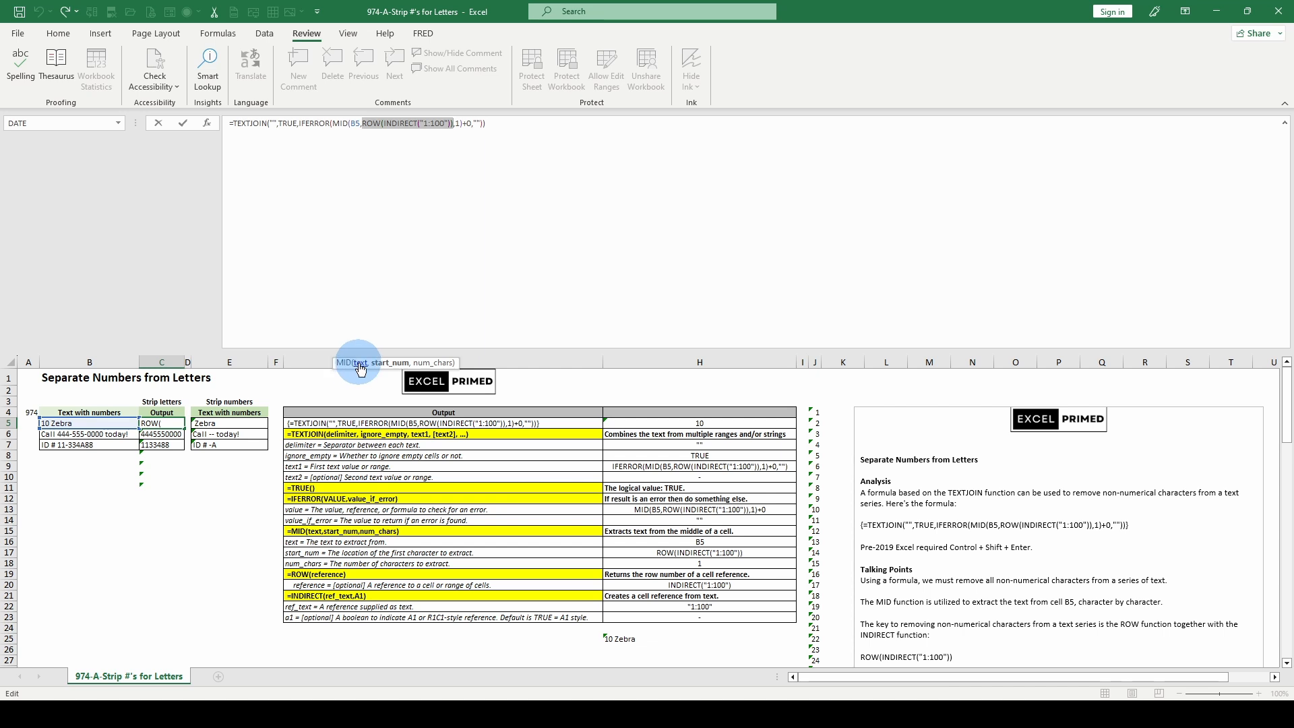
click(361, 368)
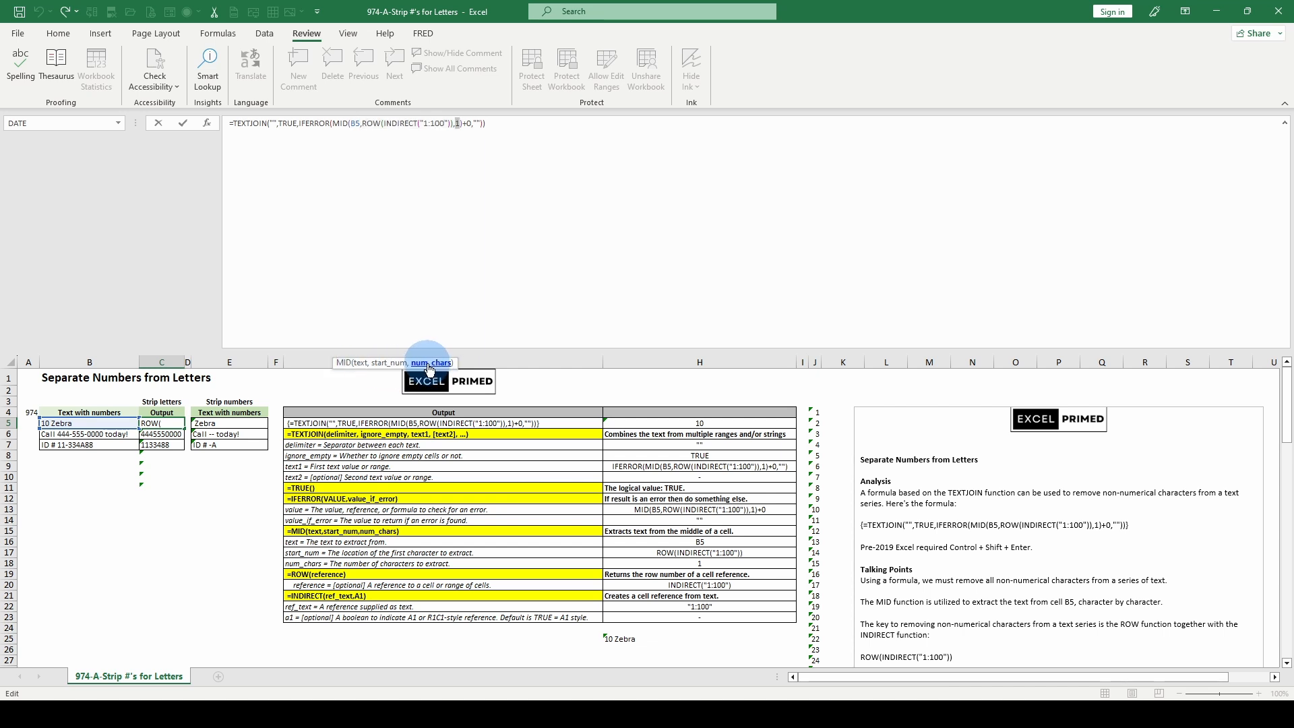
click(341, 123)
click(346, 368)
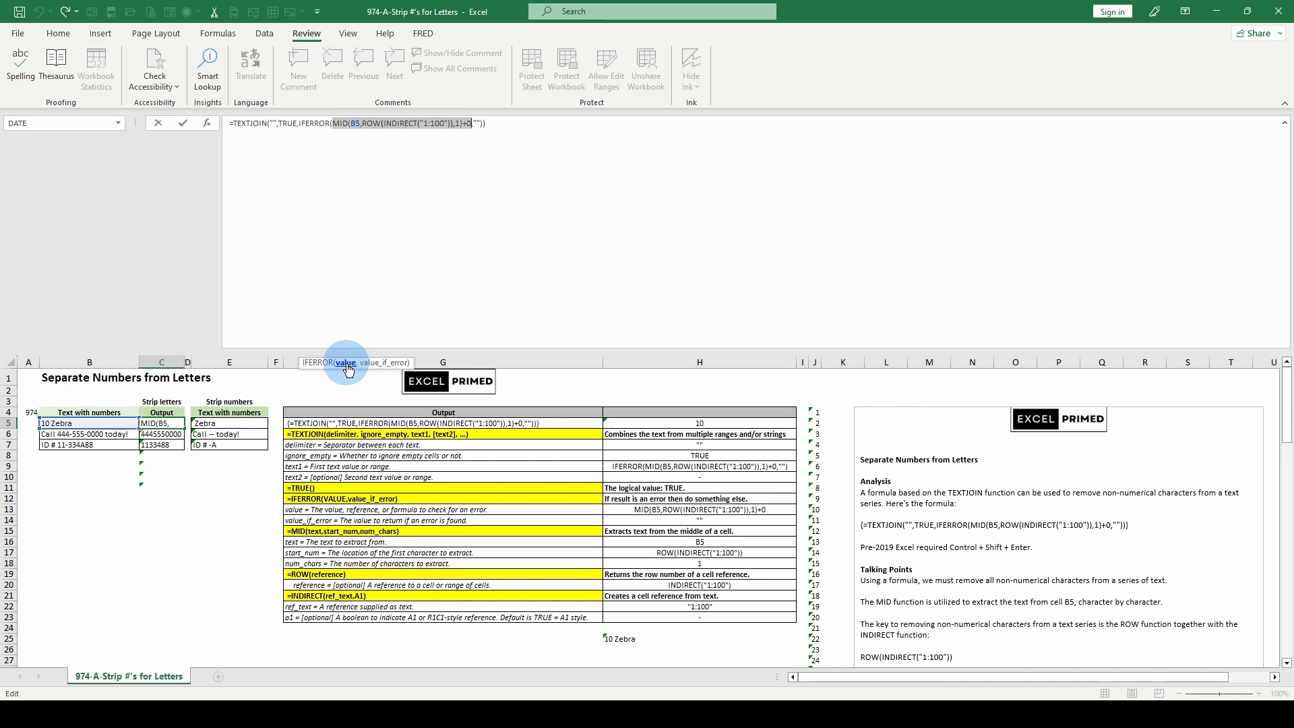
key(F9)
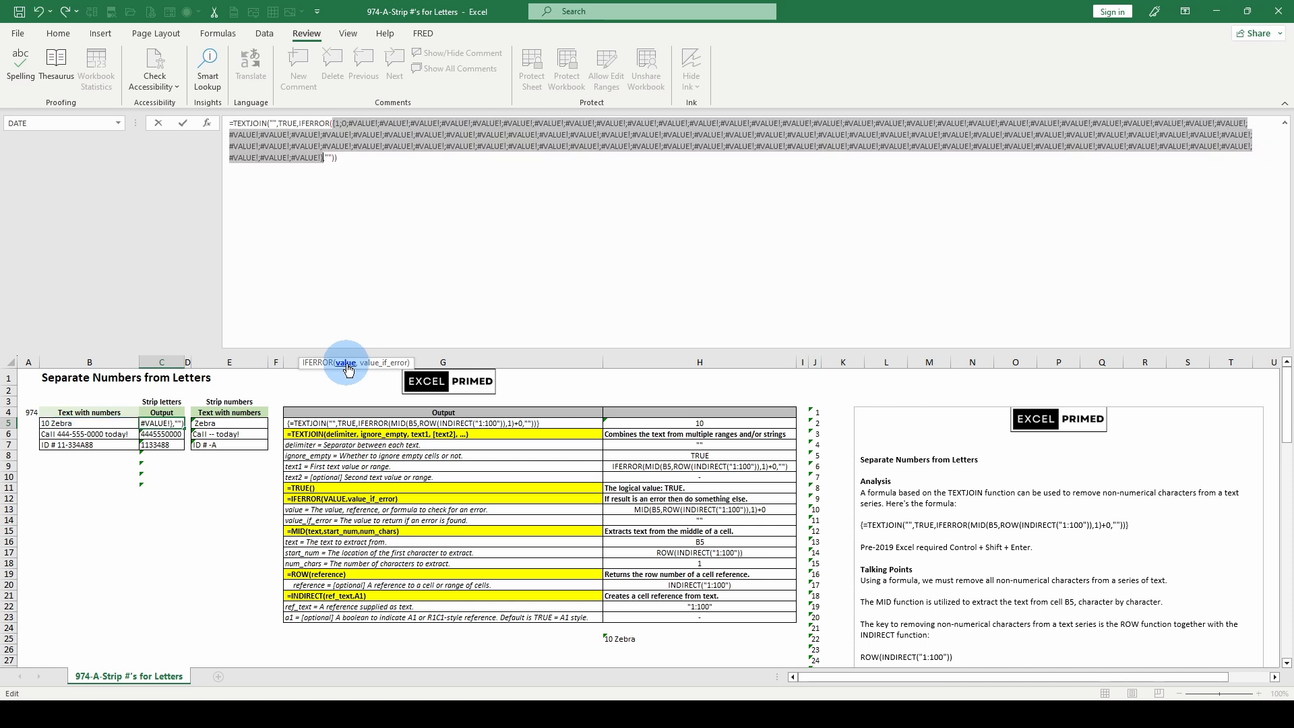
key(Escape)
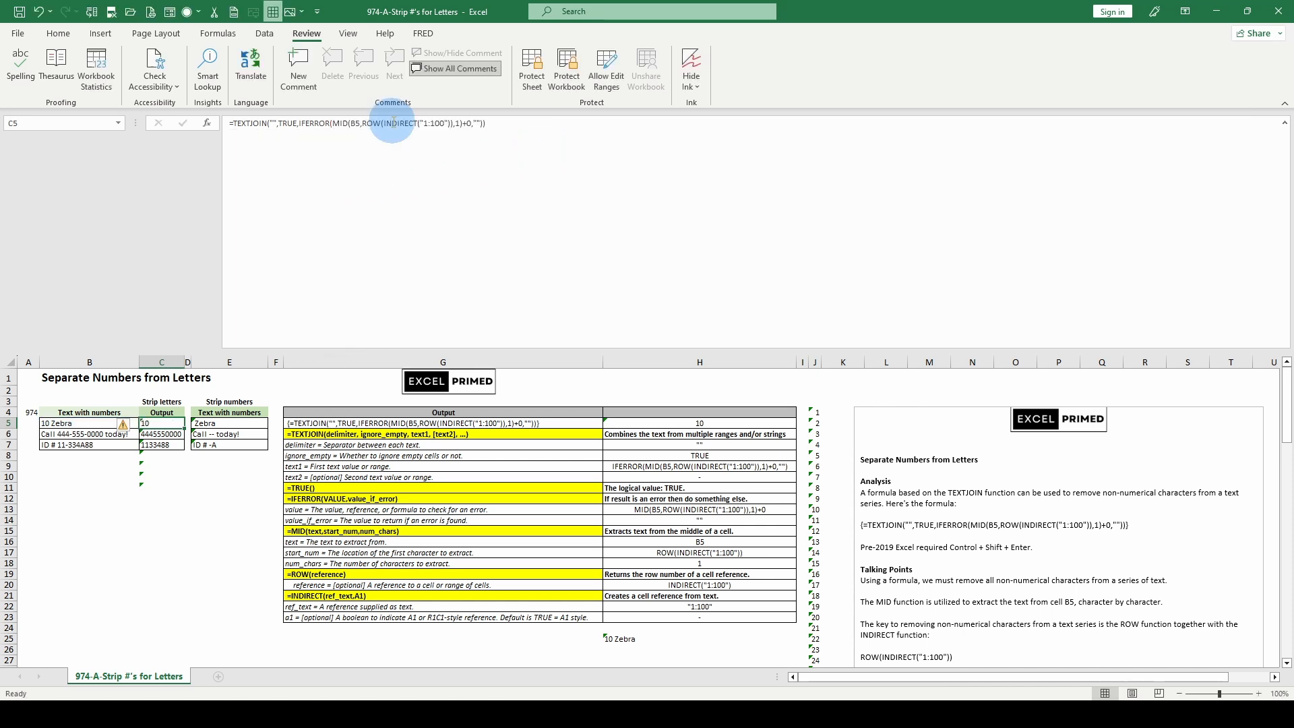
- Evaluate MID's start_num argument, ROW(INDIRECT("1:100")), inside the C5 formula, and revert the evaluation
click(376, 122)
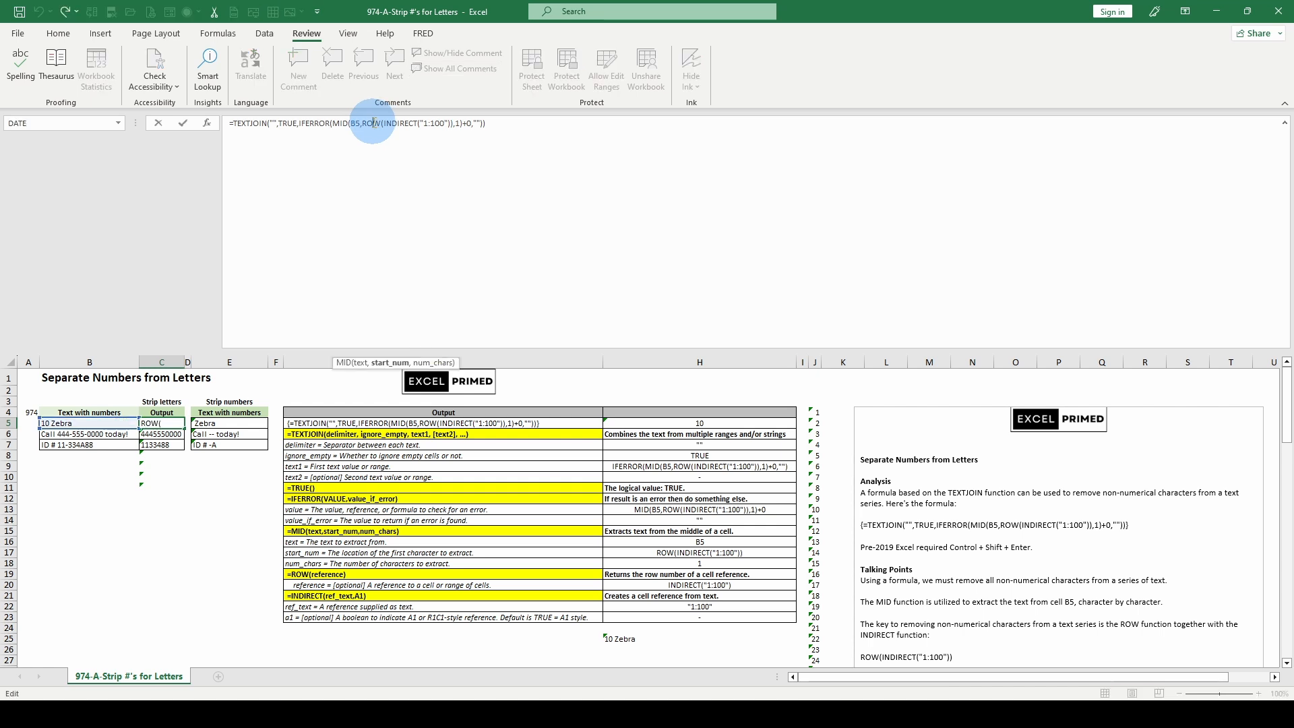
click(383, 364)
key(F9)
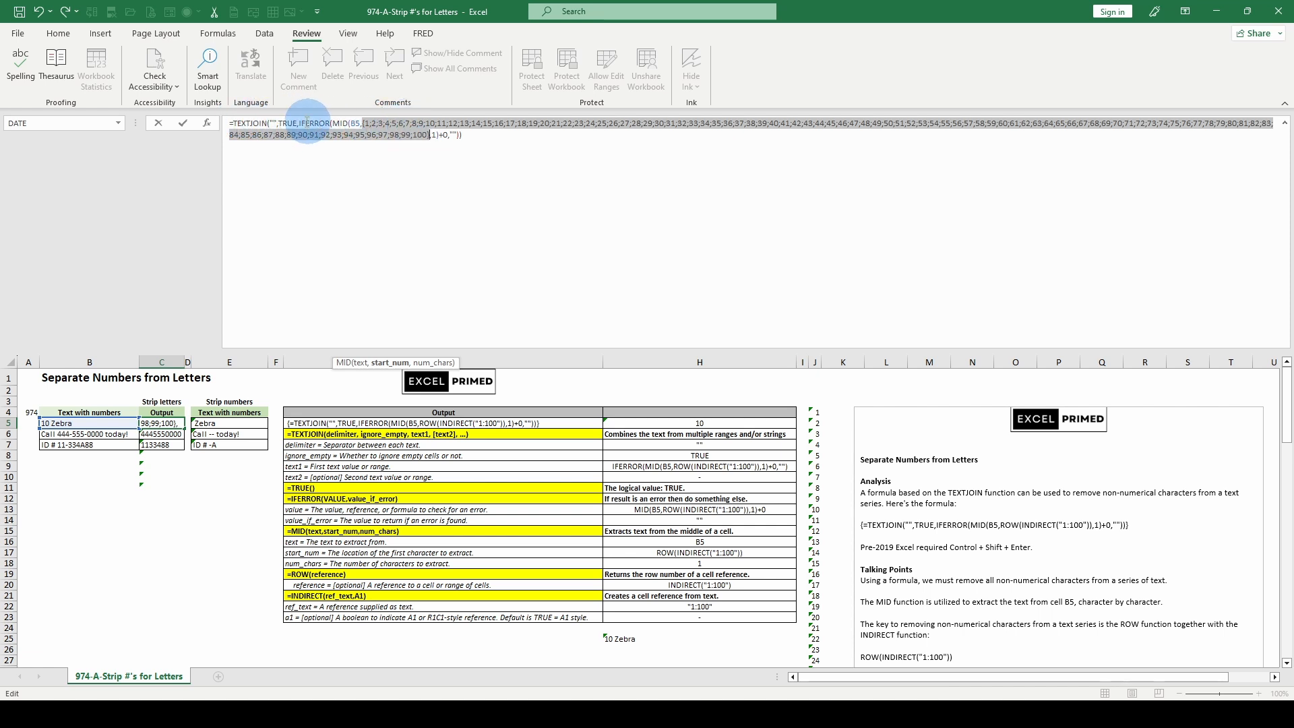
key(ctrl+z)
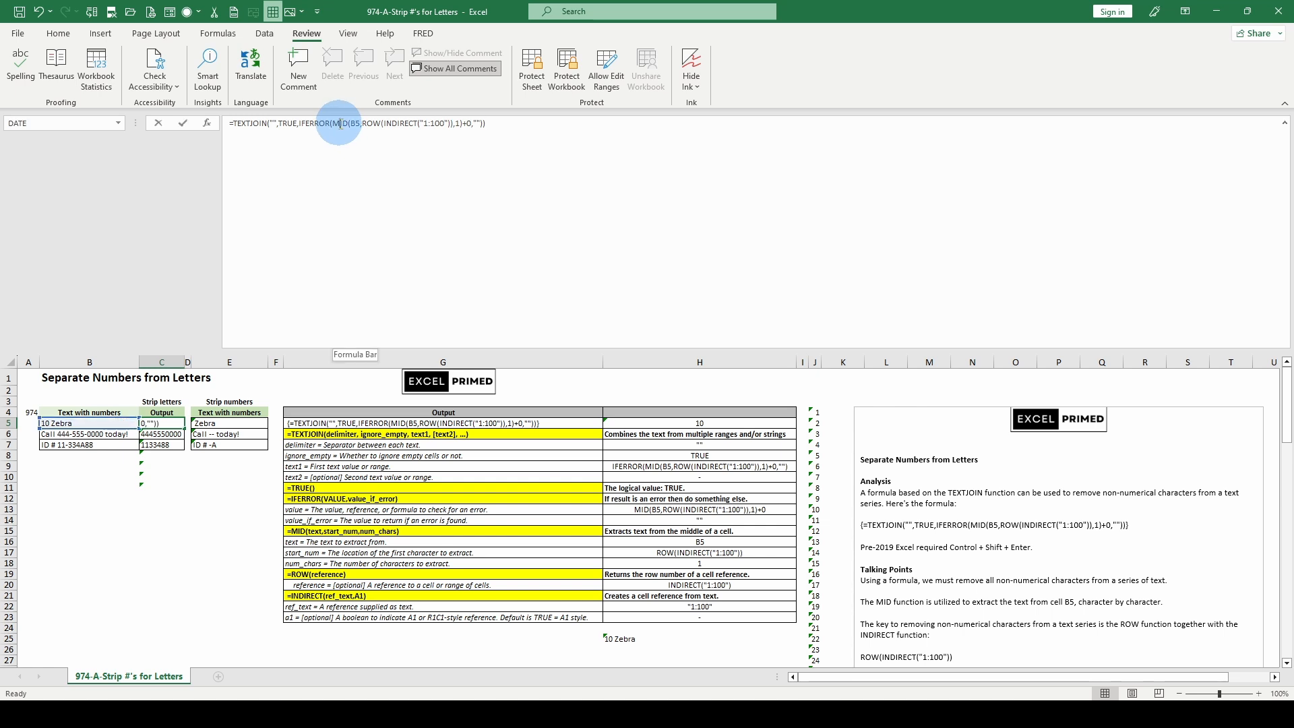
- Evaluate the IFERROR value argument in C5 once more to review the per-character results, and restore the formula
click(337, 125)
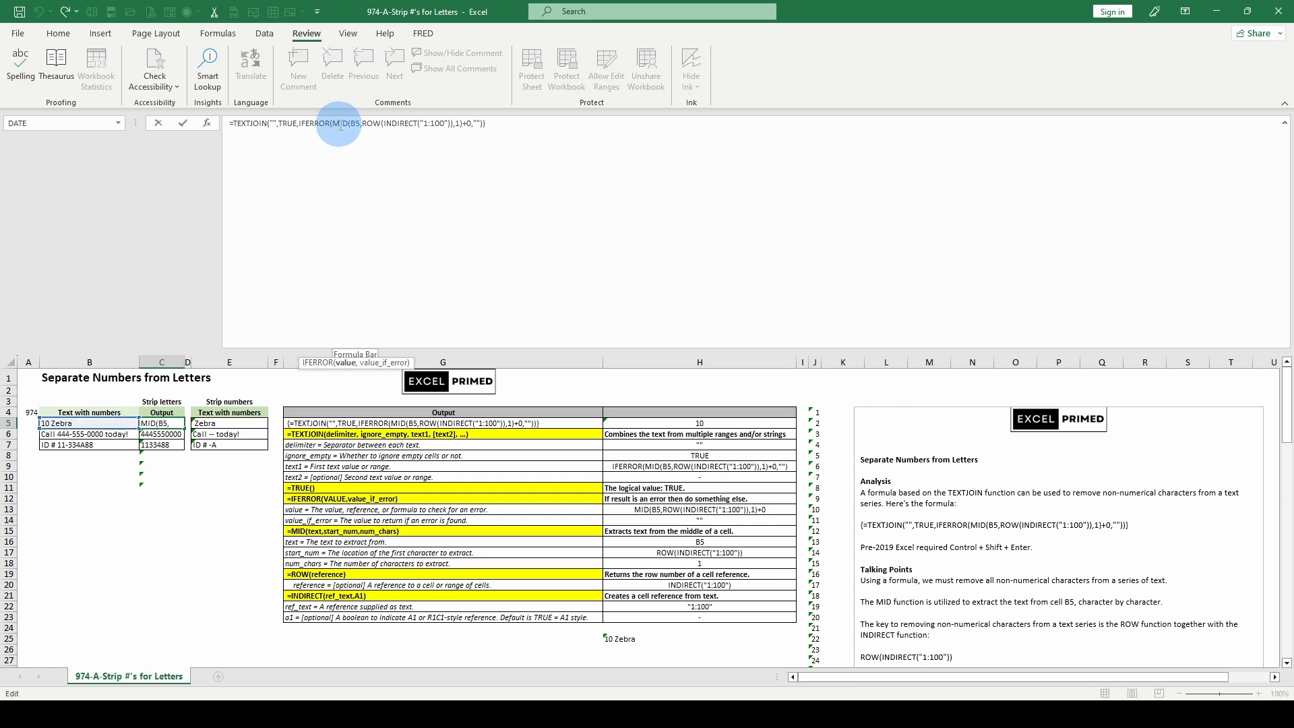
click(347, 363)
key(F9)
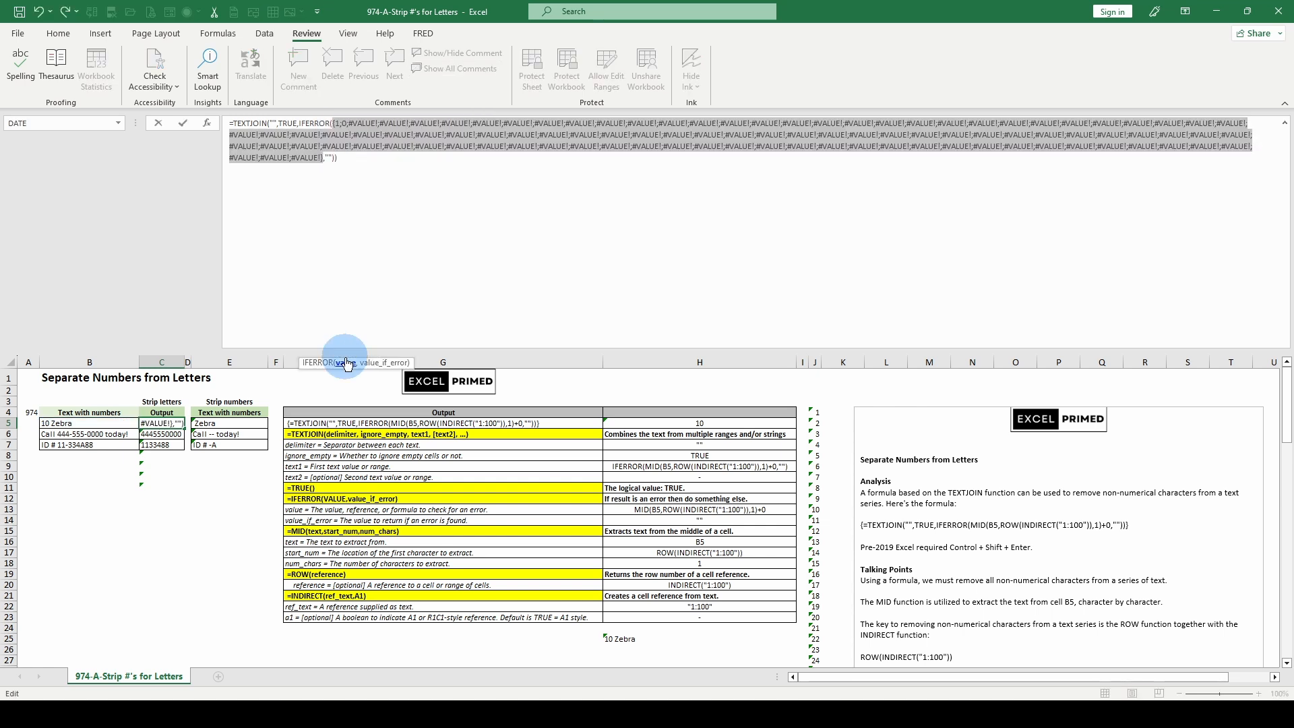
key(ctrl+z)
- Evaluate TEXTJOIN's text1 argument, the whole IFERROR expression, in the C5 formula and discard the evaluation
click(311, 124)
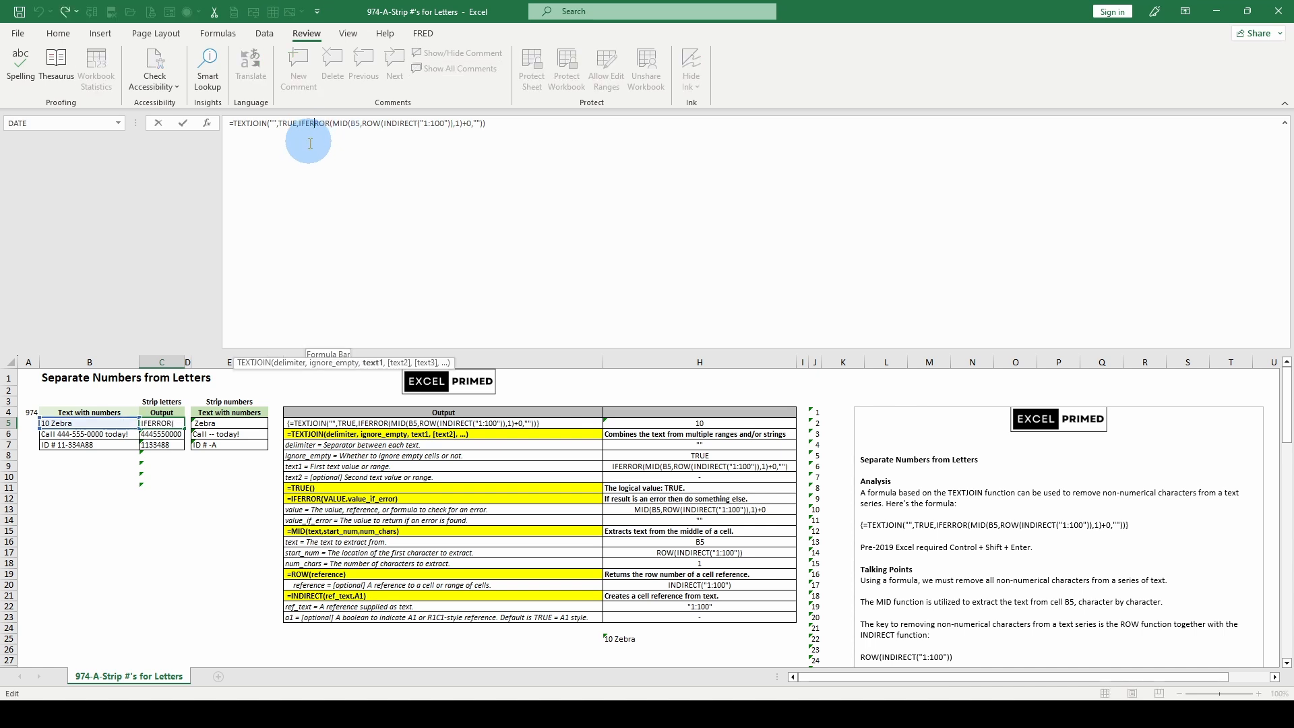
click(372, 363)
key(F9)
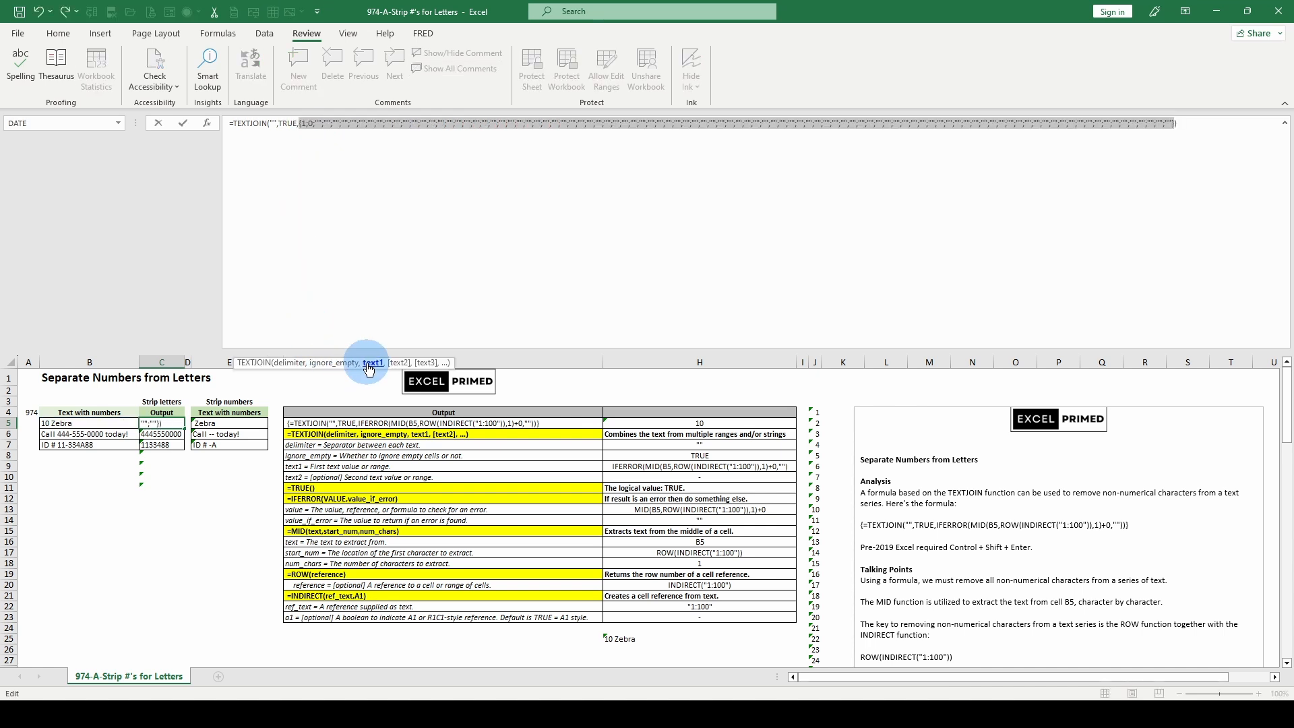
key(Escape)
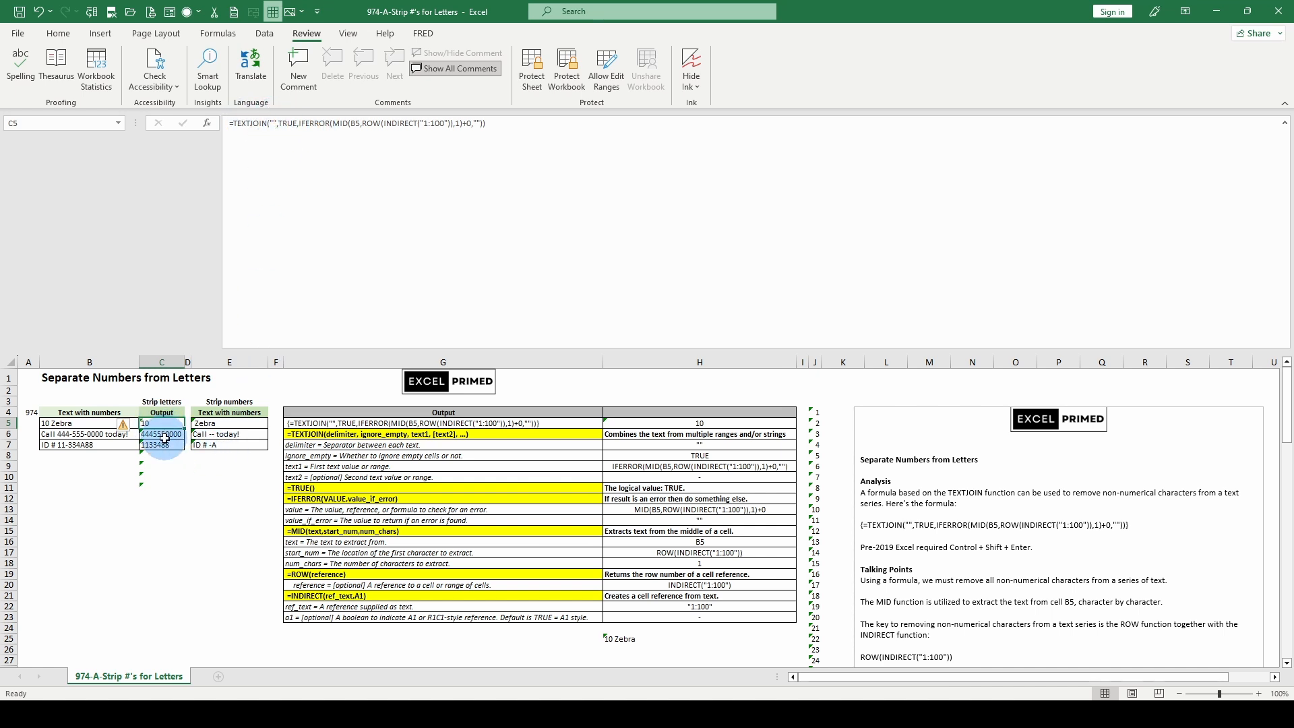
- Evaluate the logical_test and value_if_true arguments of the IF function in E5's formula, and discard the evaluation
click(214, 426)
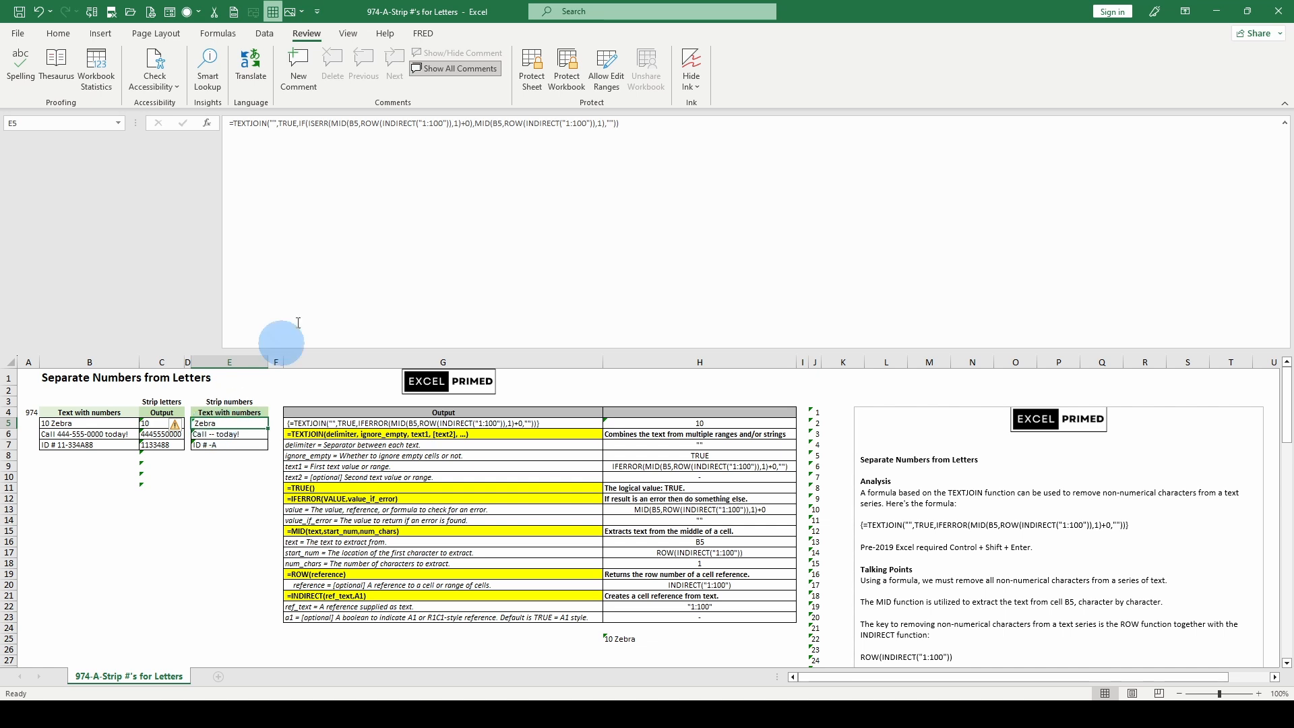
click(320, 123)
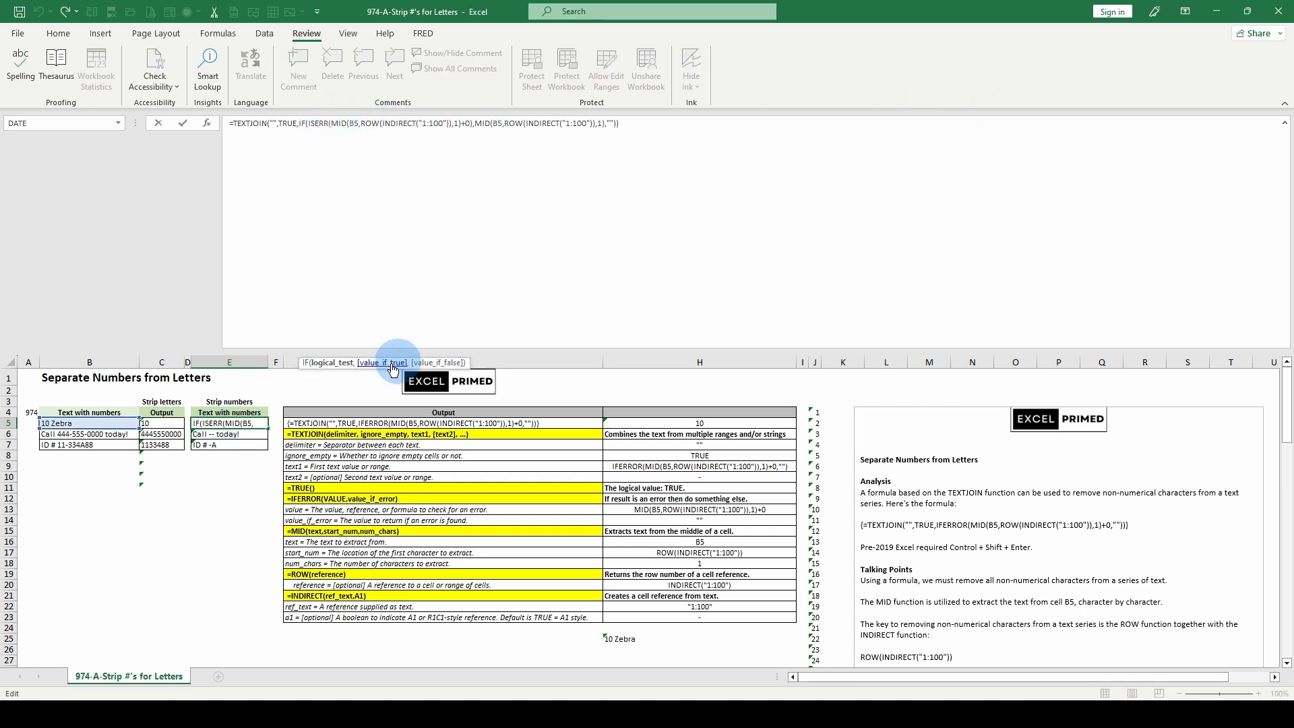
click(334, 362)
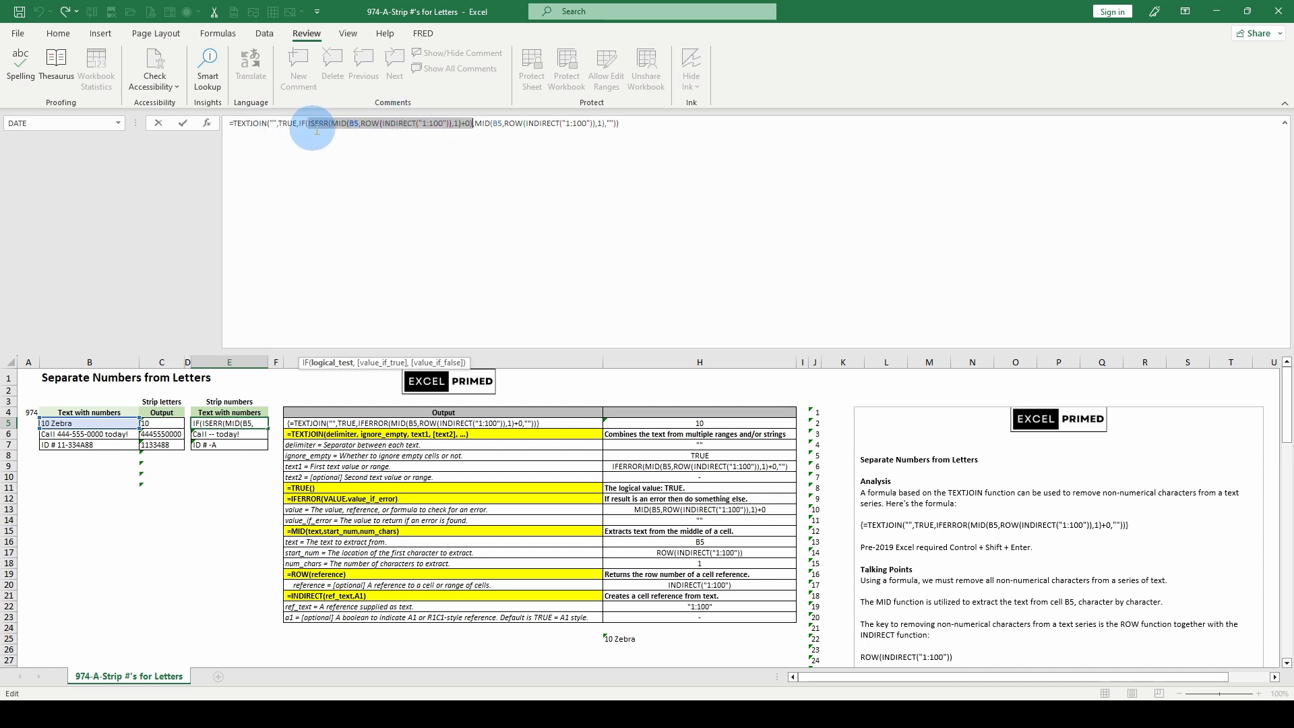
key(F9)
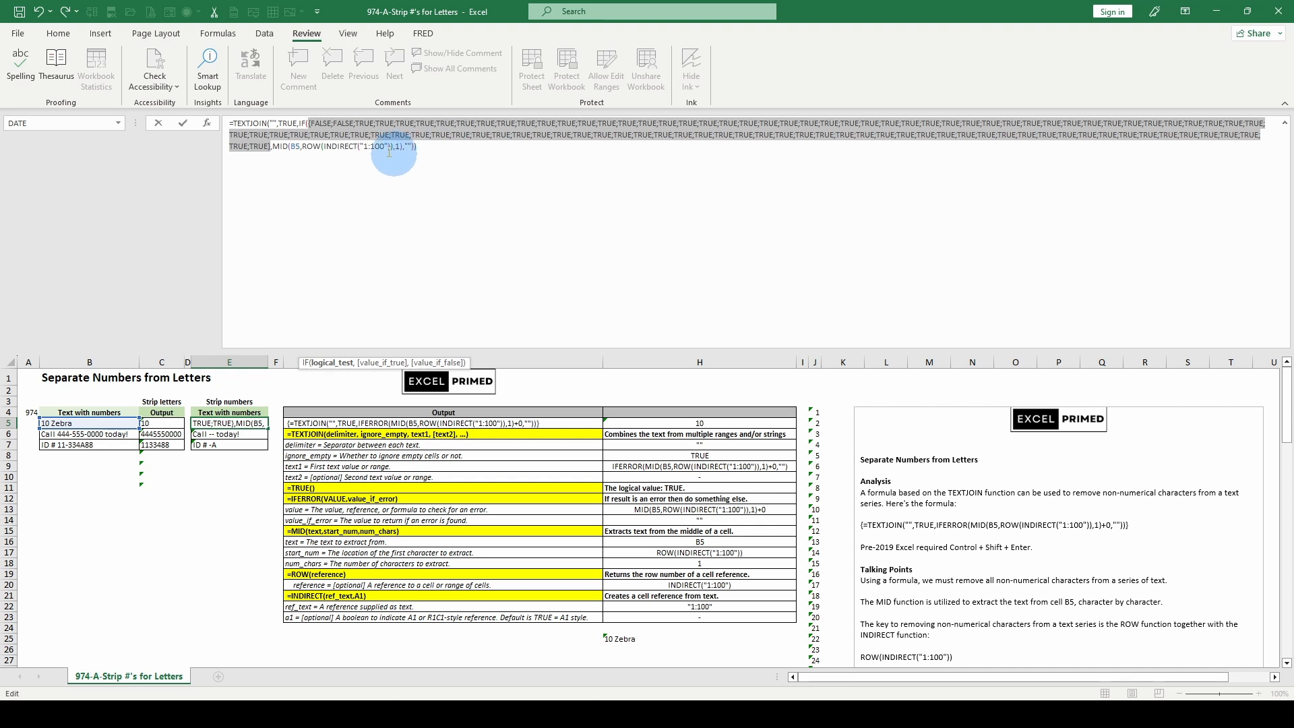
click(381, 364)
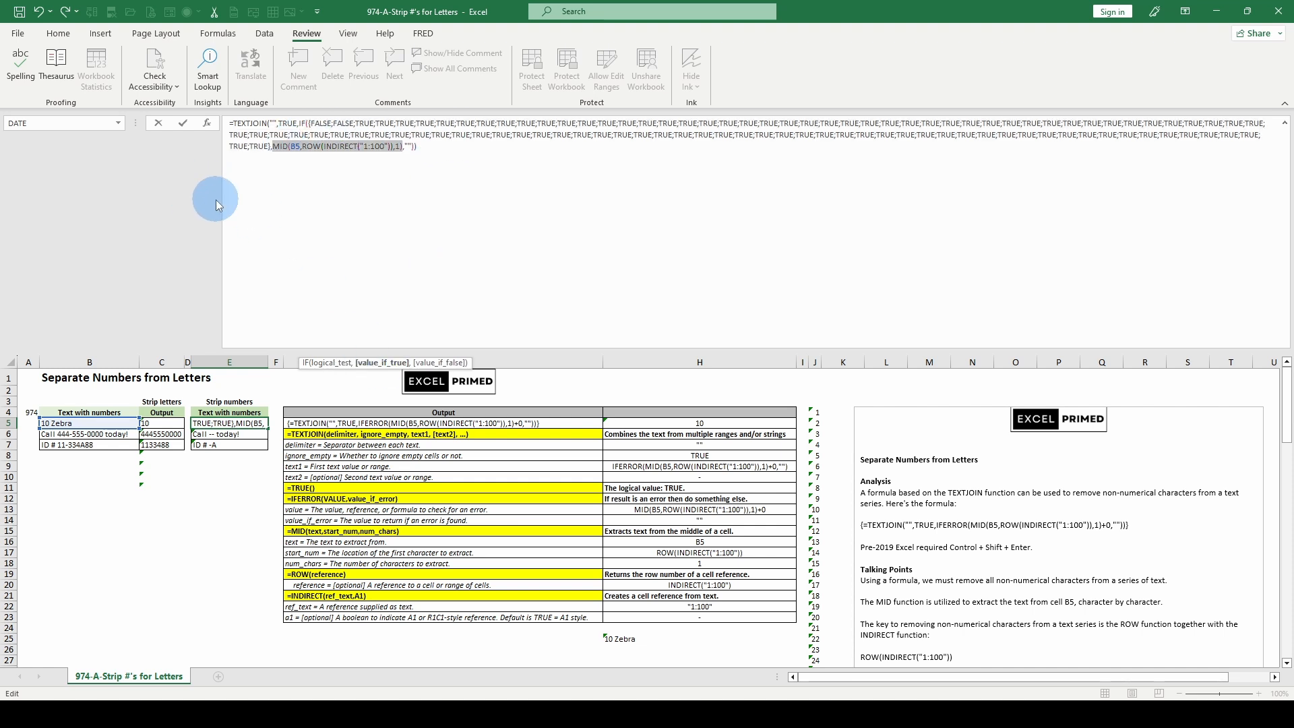
key(F9)
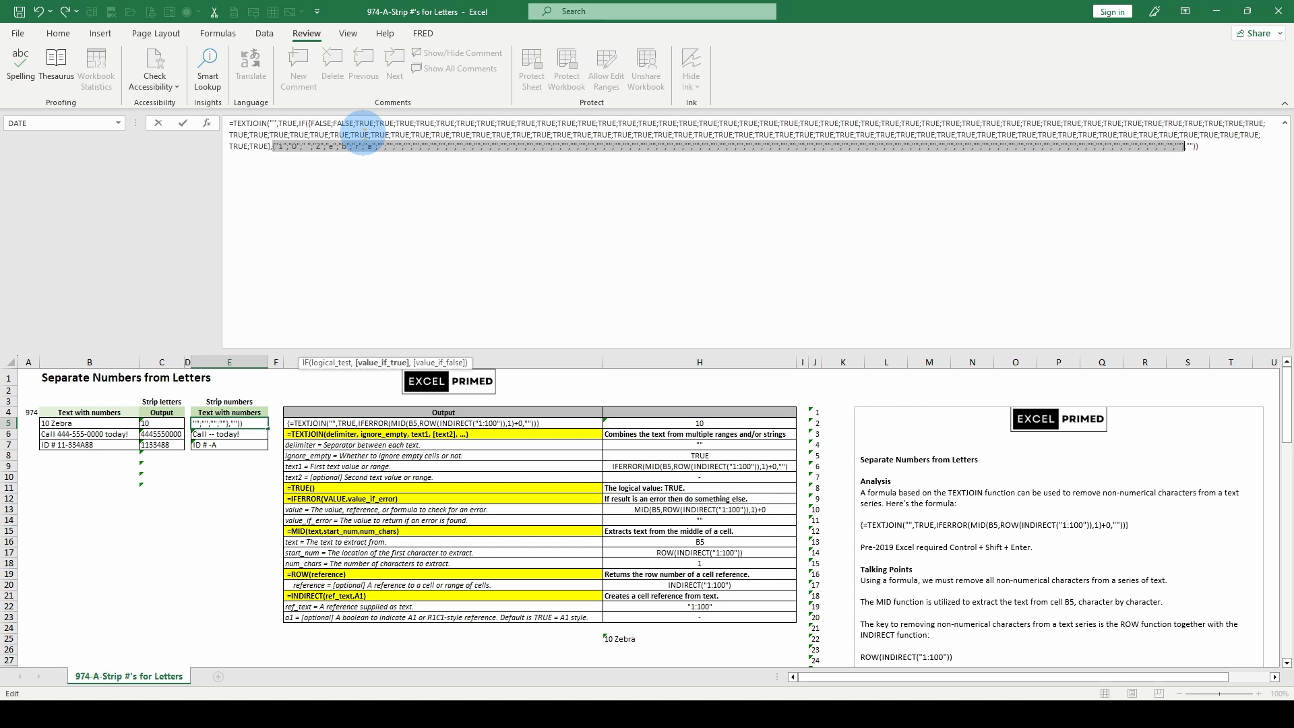
key(Escape)
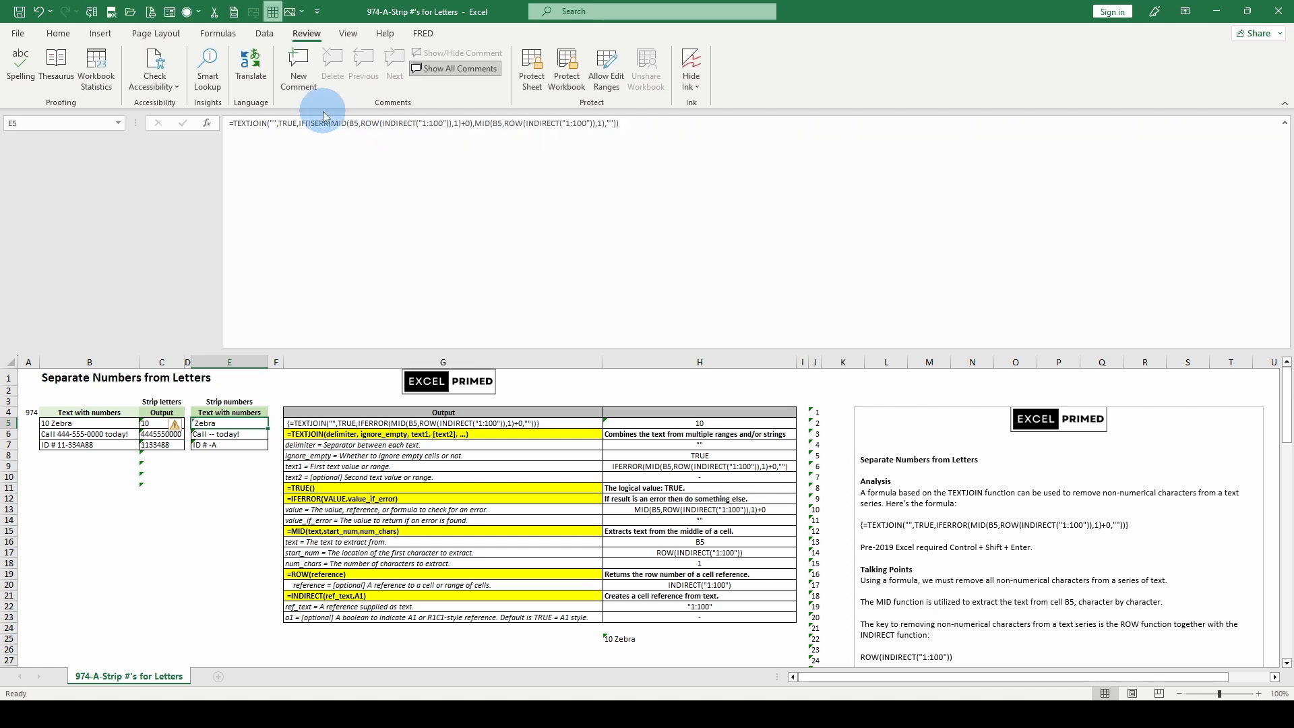
- Inspect ISERR's value argument and the start of TEXTJOIN's text1 argument in the E5 formula, leaving the formula unmodified
click(330, 122)
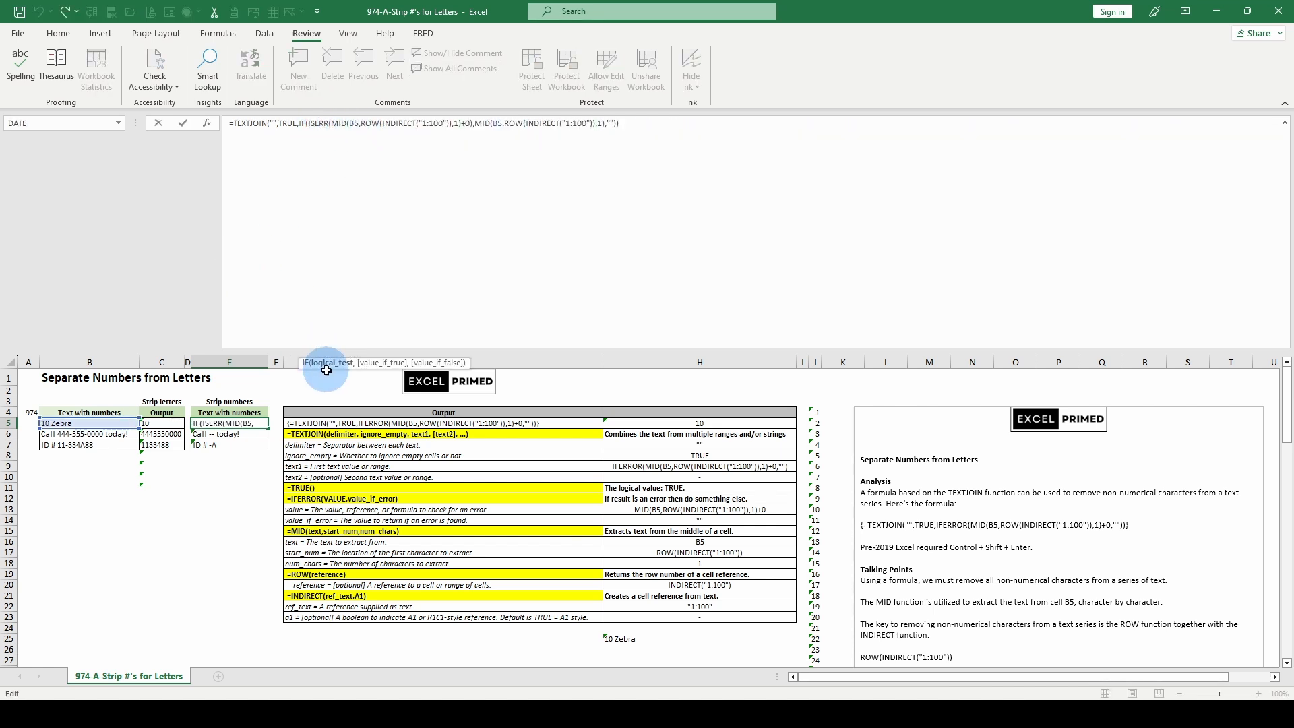
click(337, 123)
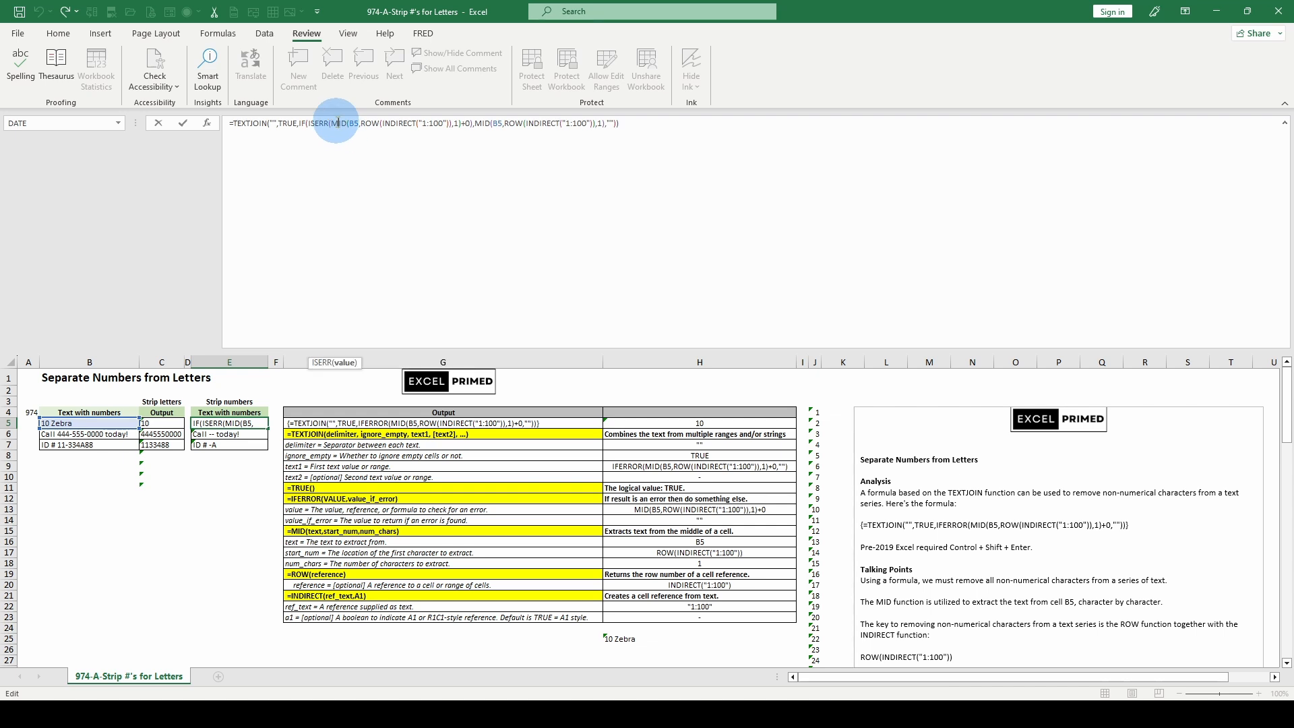
click(341, 363)
click(301, 123)
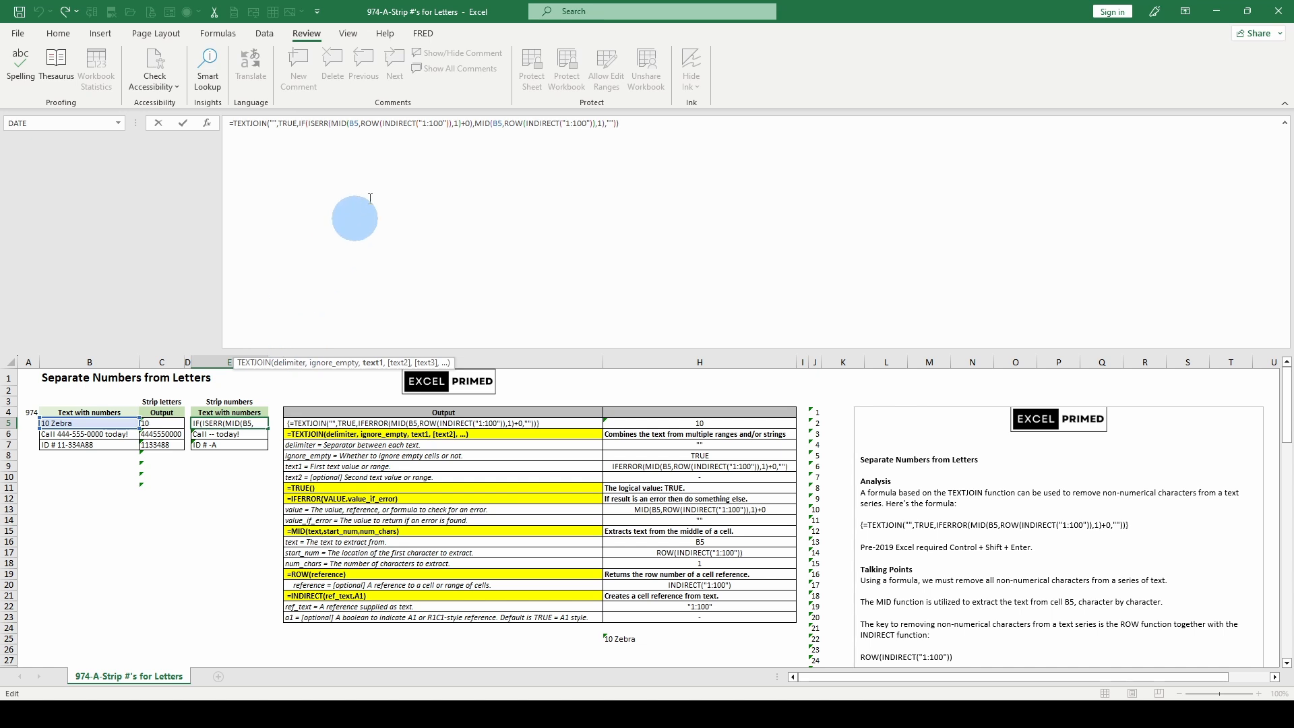
key(ctrl+Return)
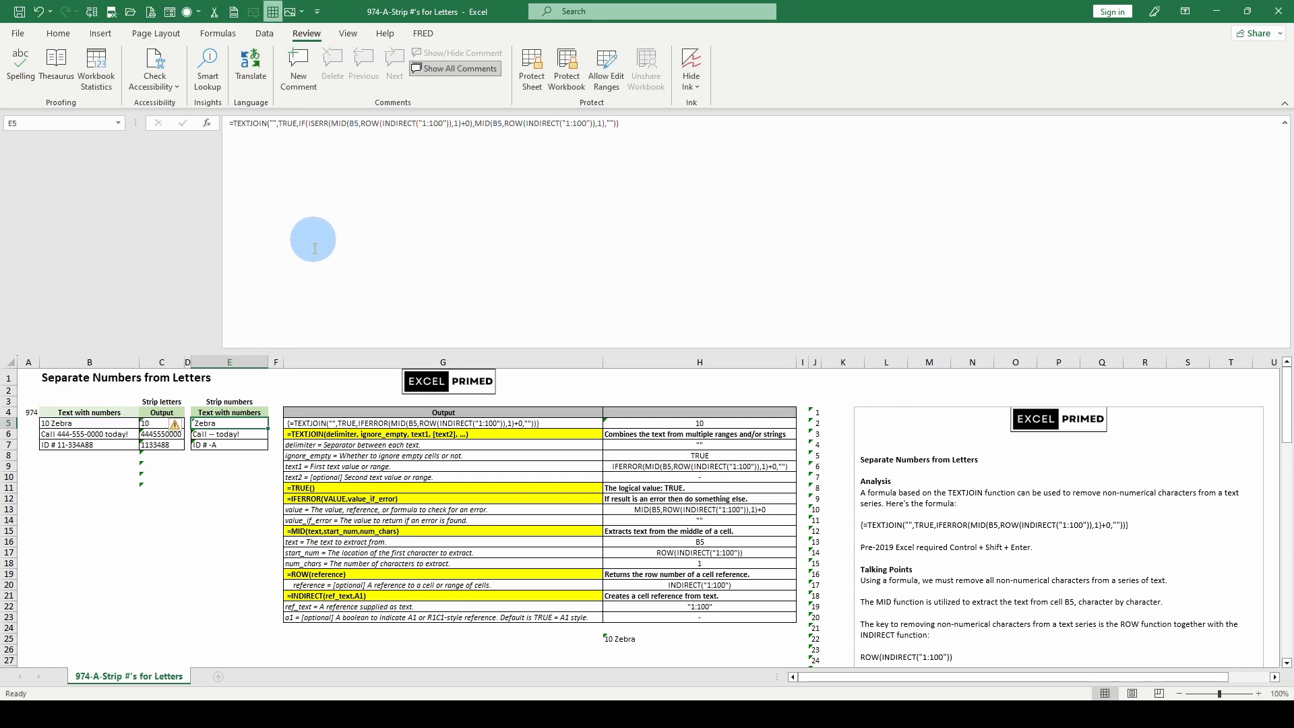
- Inspect TEXTJOIN's delimiter and evaluate its text1 argument, the whole IF expression, in the E5 formula, and cancel the edit
click(305, 124)
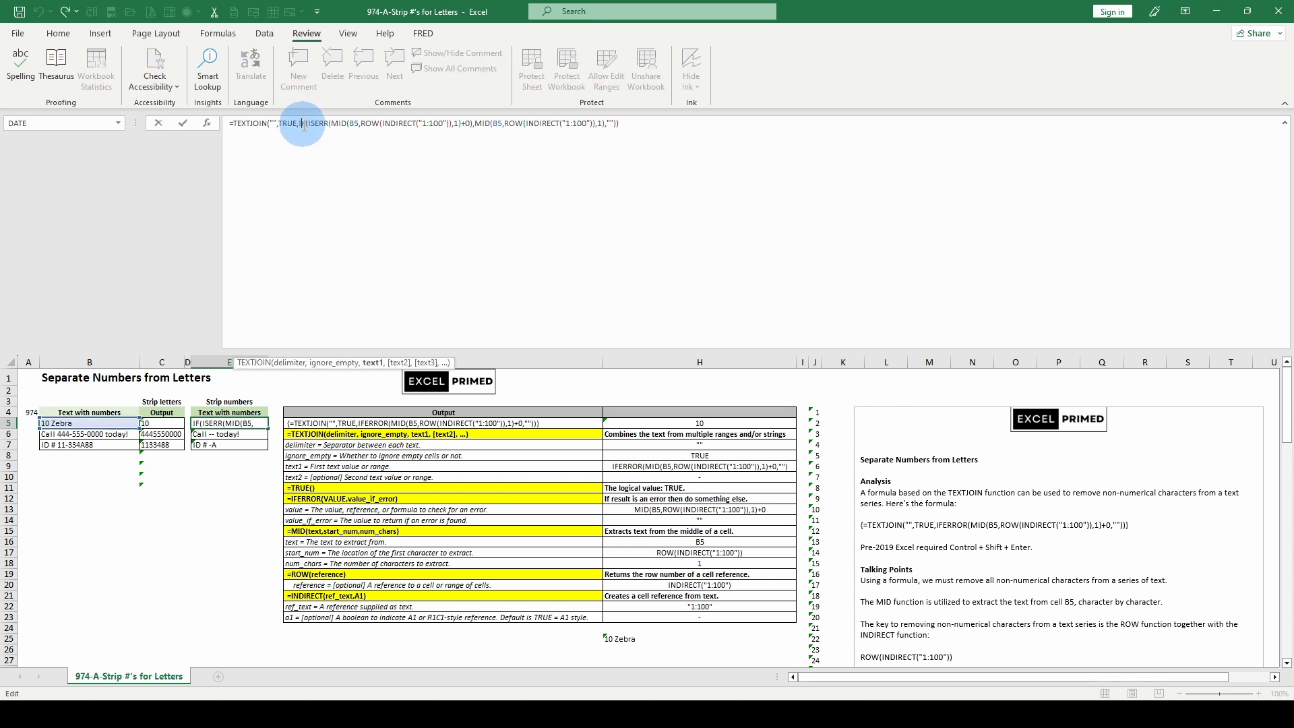
click(284, 362)
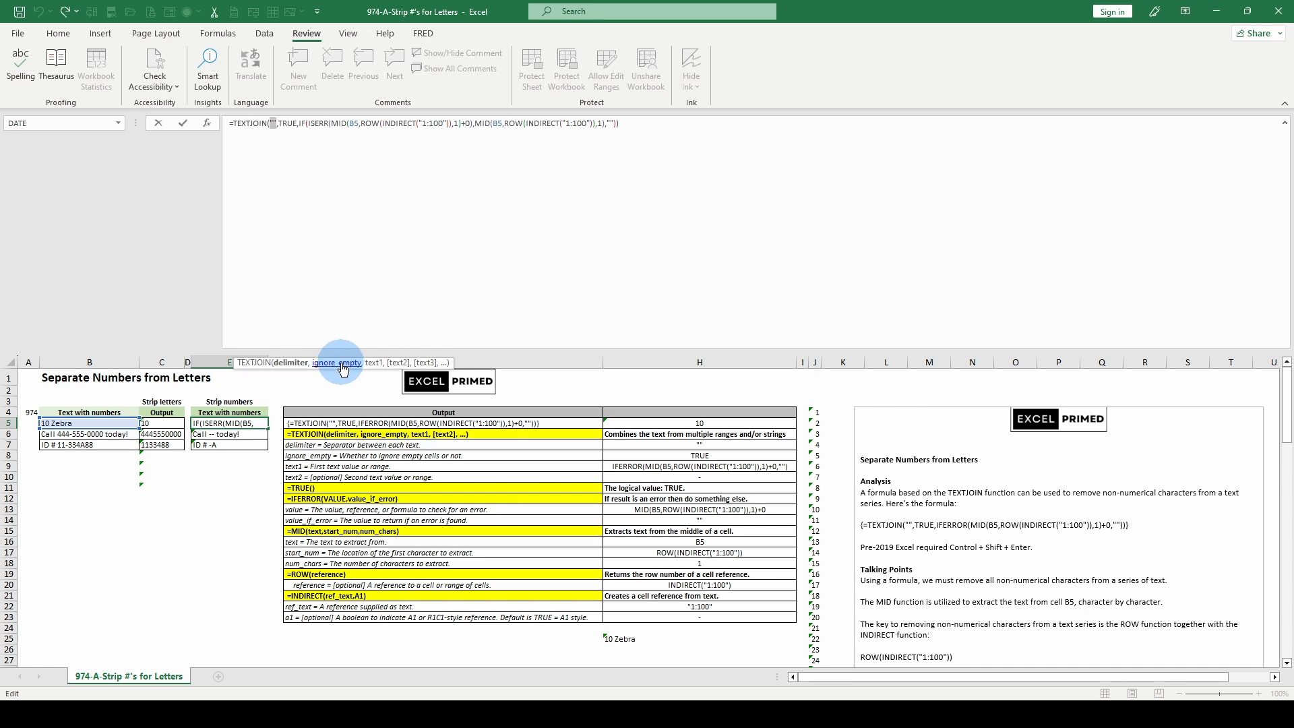
click(374, 364)
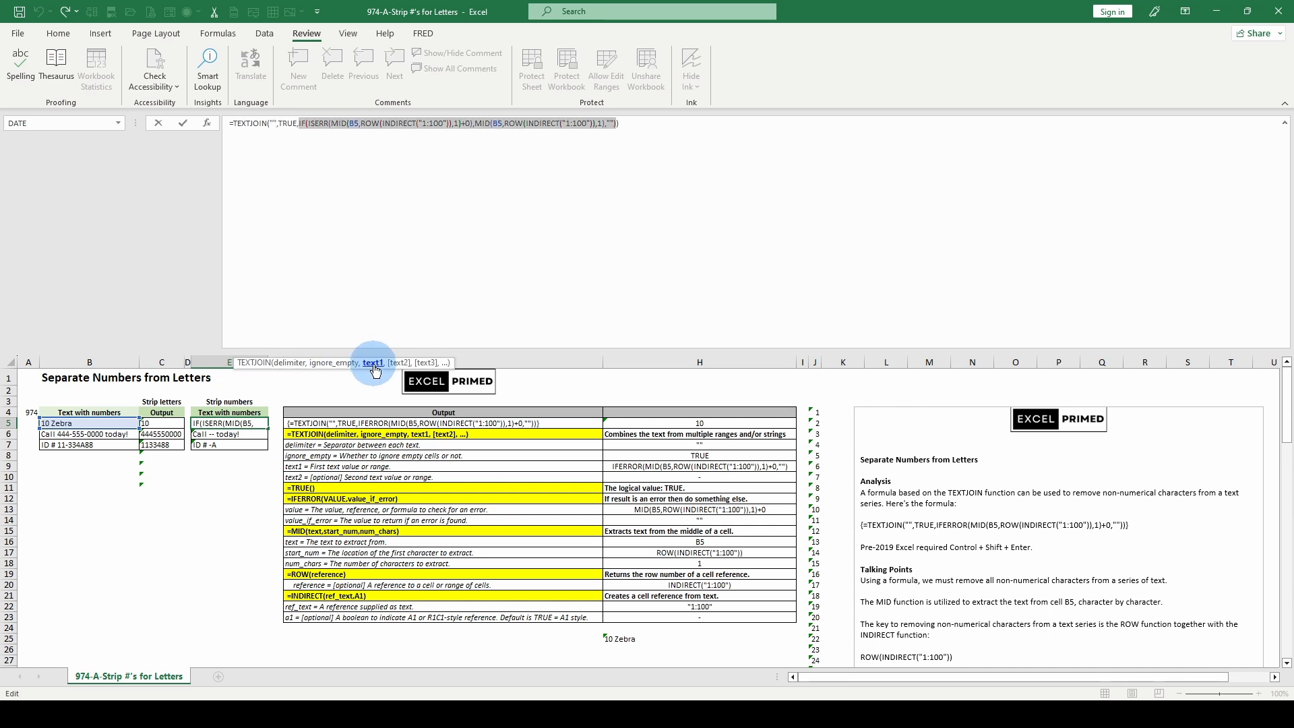
key(F9)
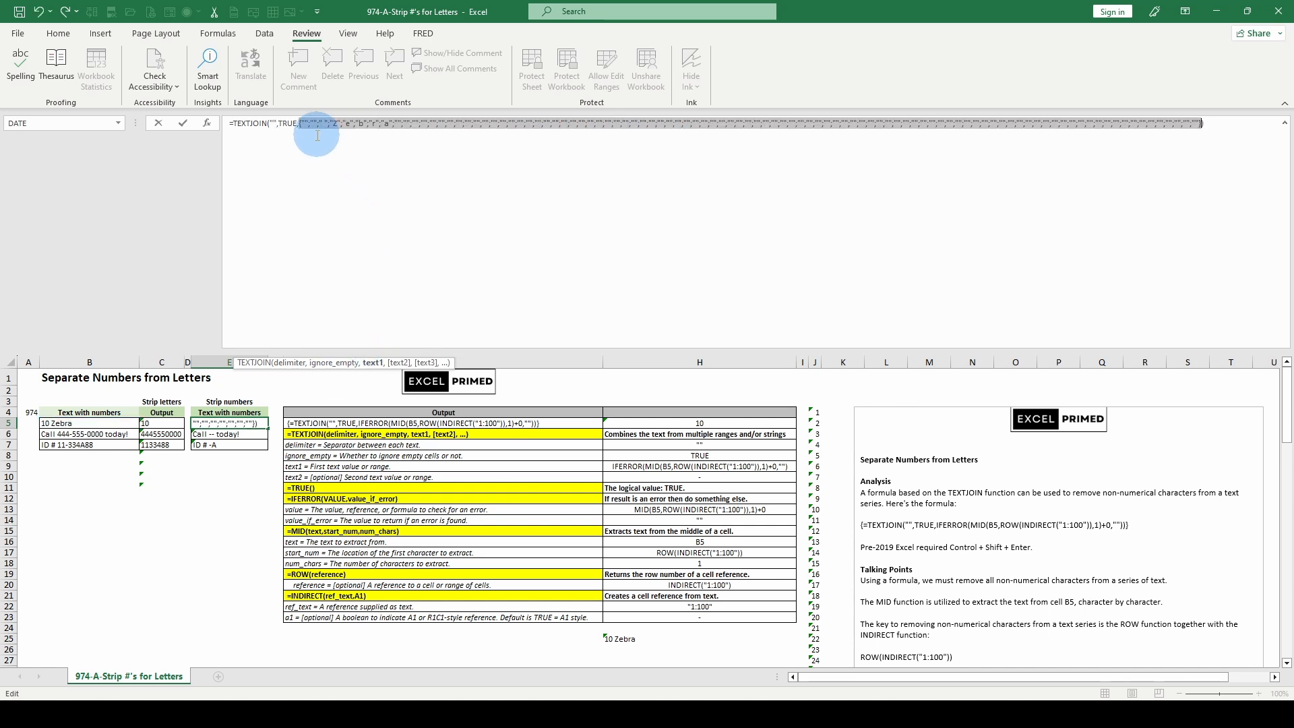
key(Escape)
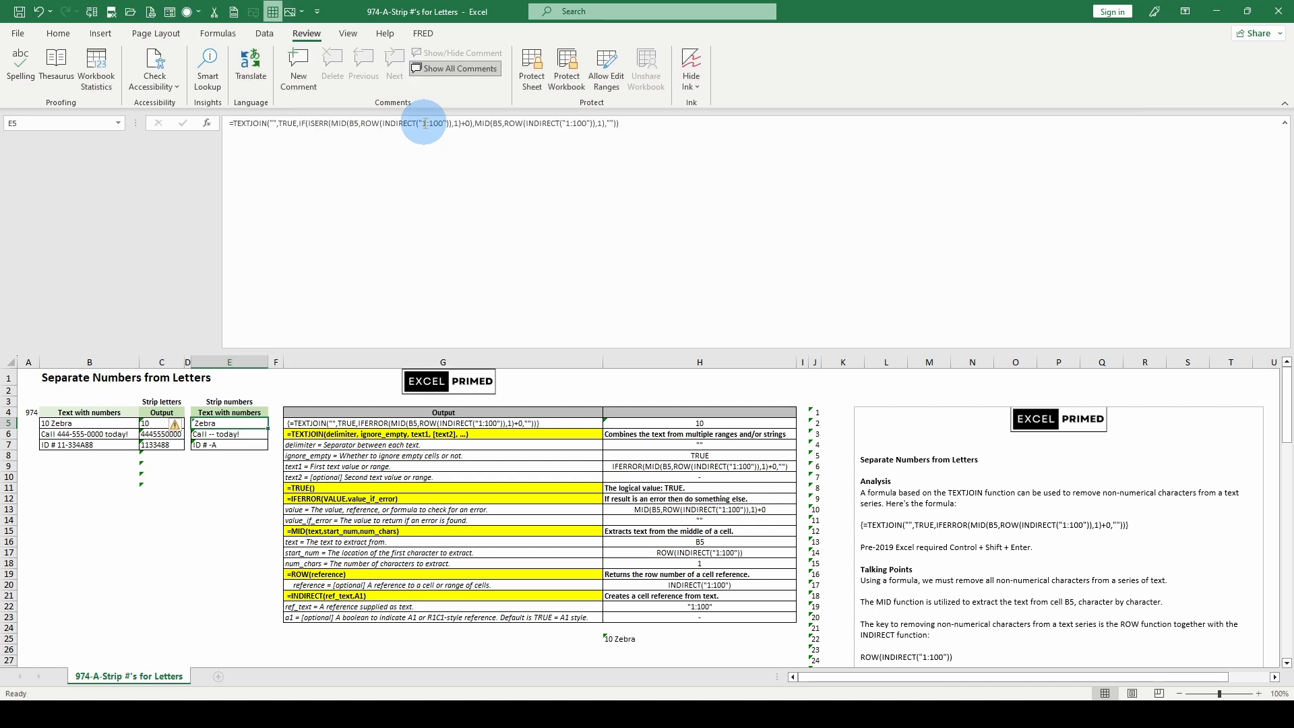
- Evaluate IF's logical_test and value_if_true in E5 once more, restore the formula, and select E6 to view its formula
click(329, 123)
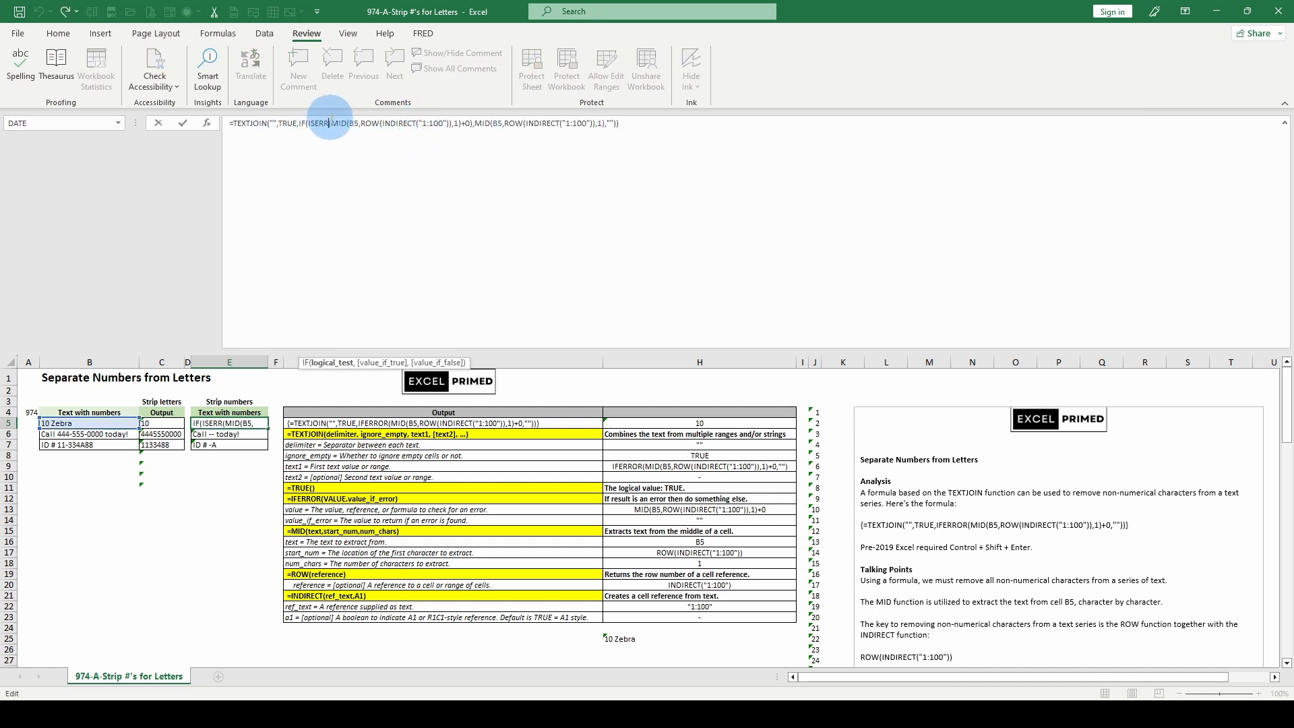
click(328, 363)
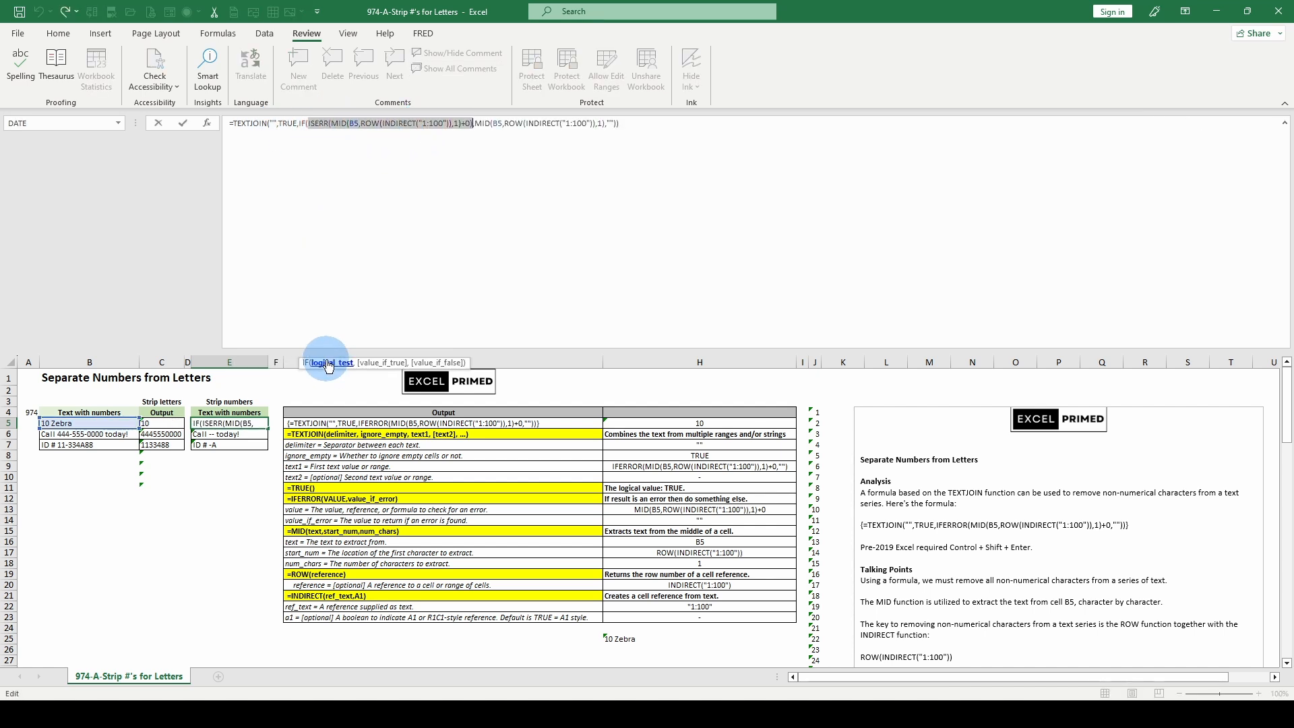
key(F9)
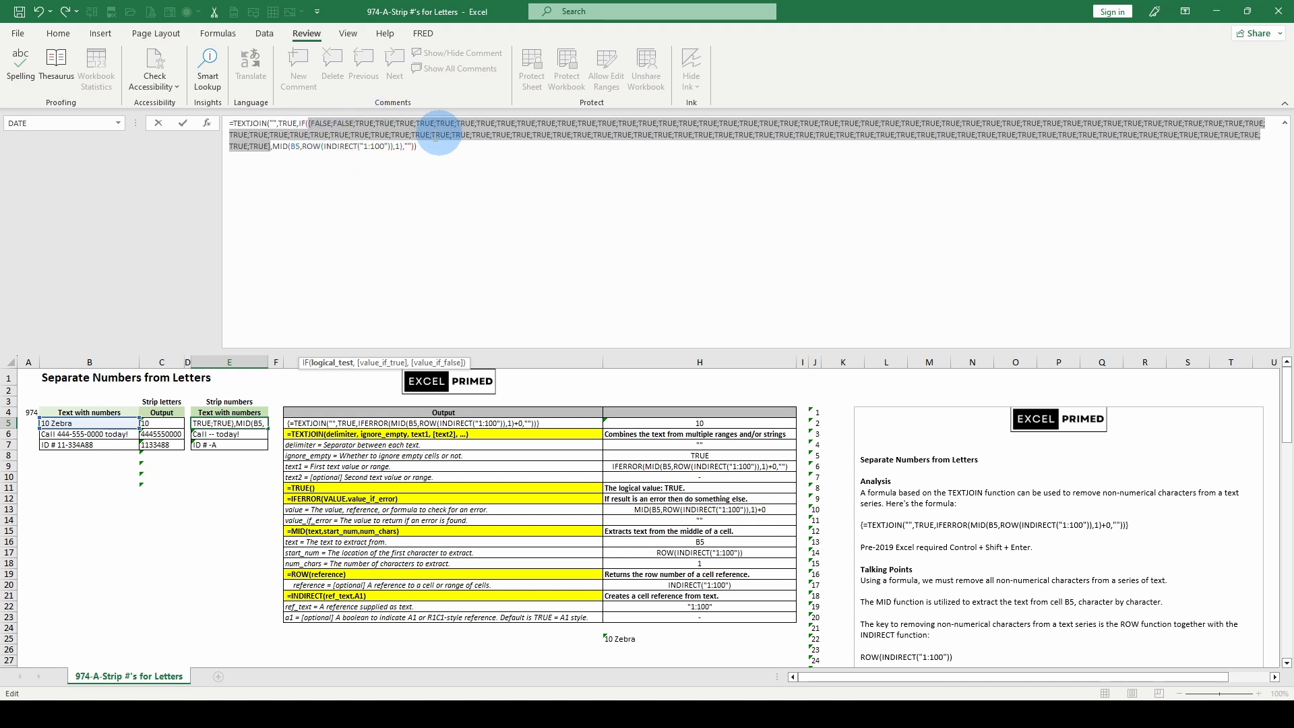
click(372, 367)
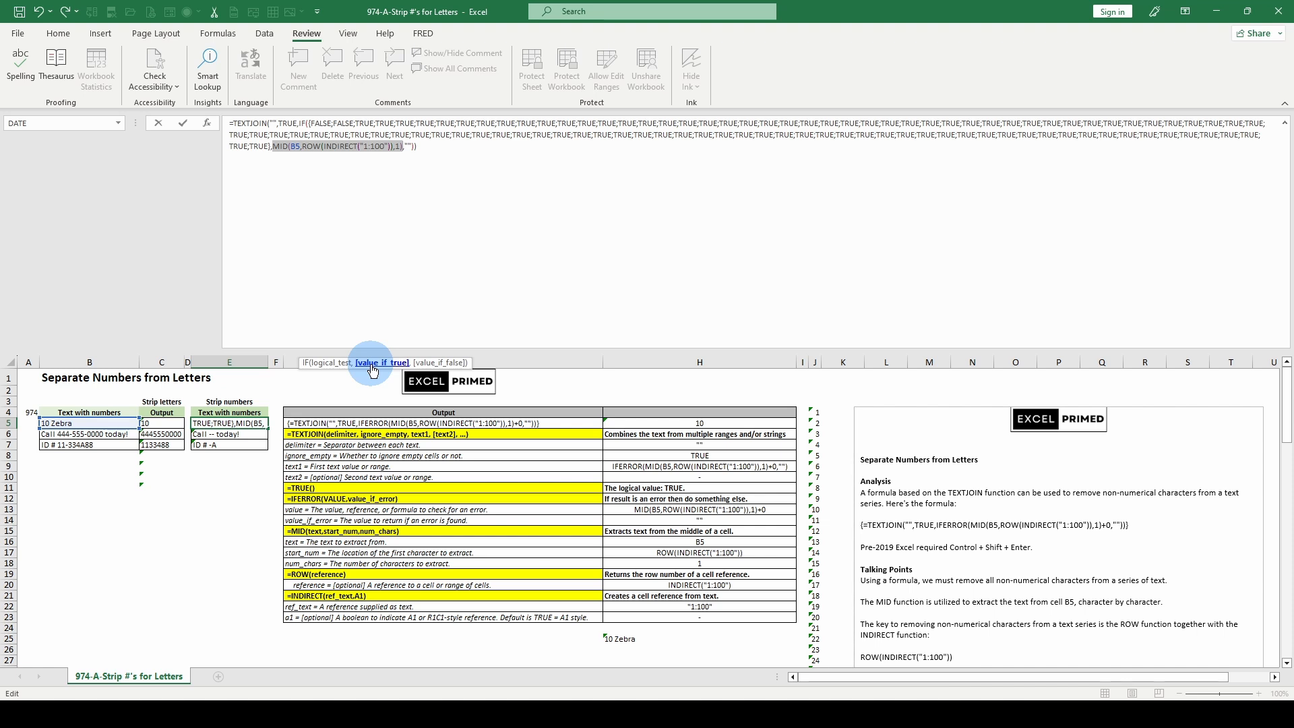
key(F9)
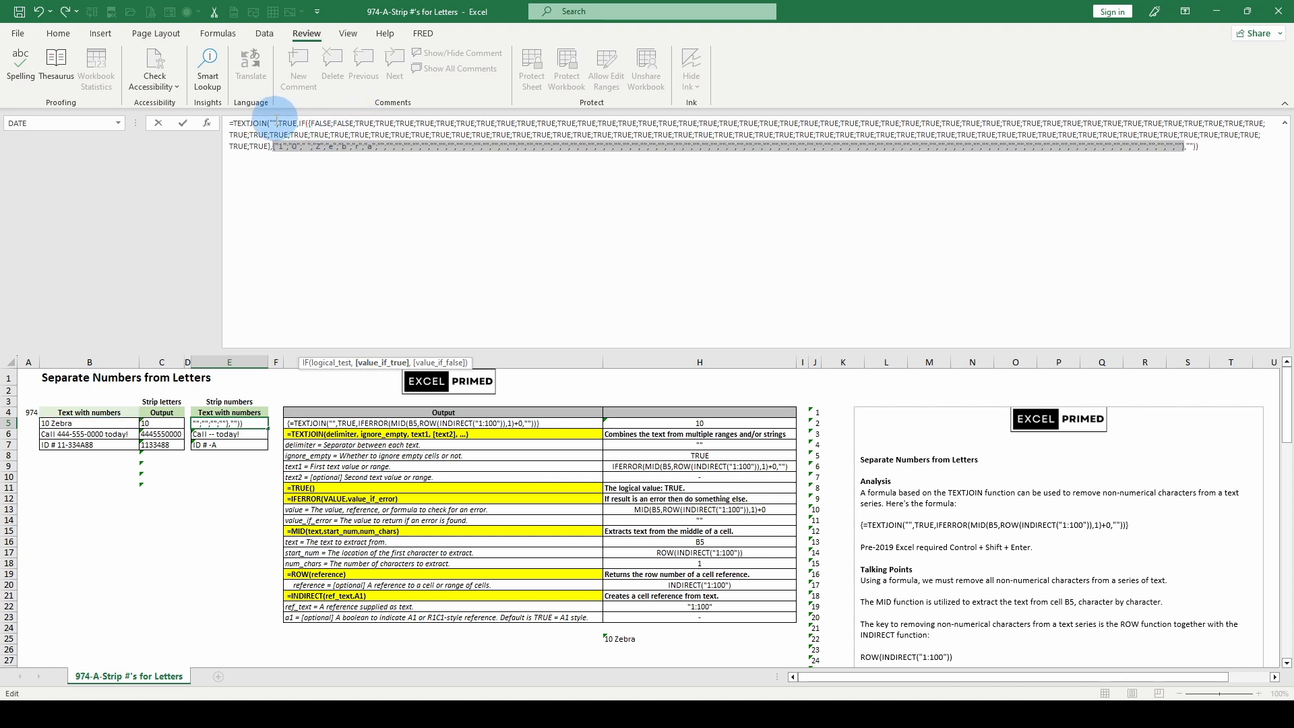
key(Escape)
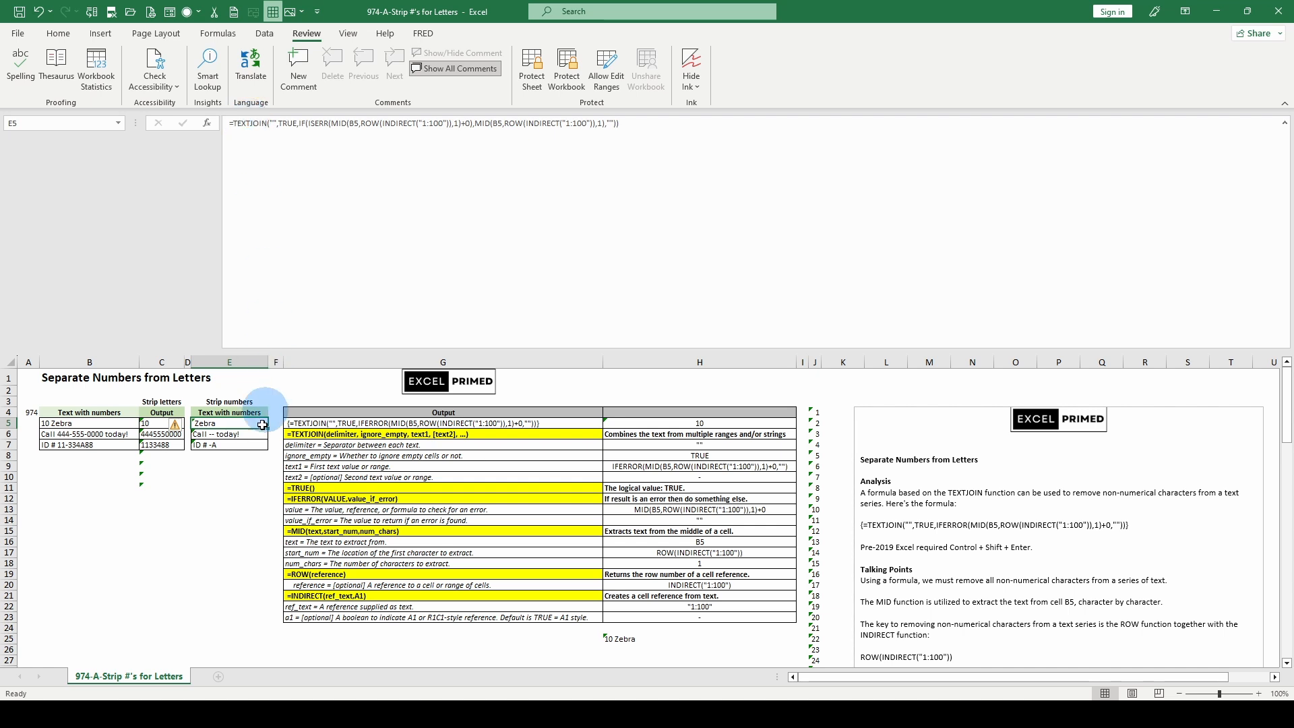
click(222, 434)
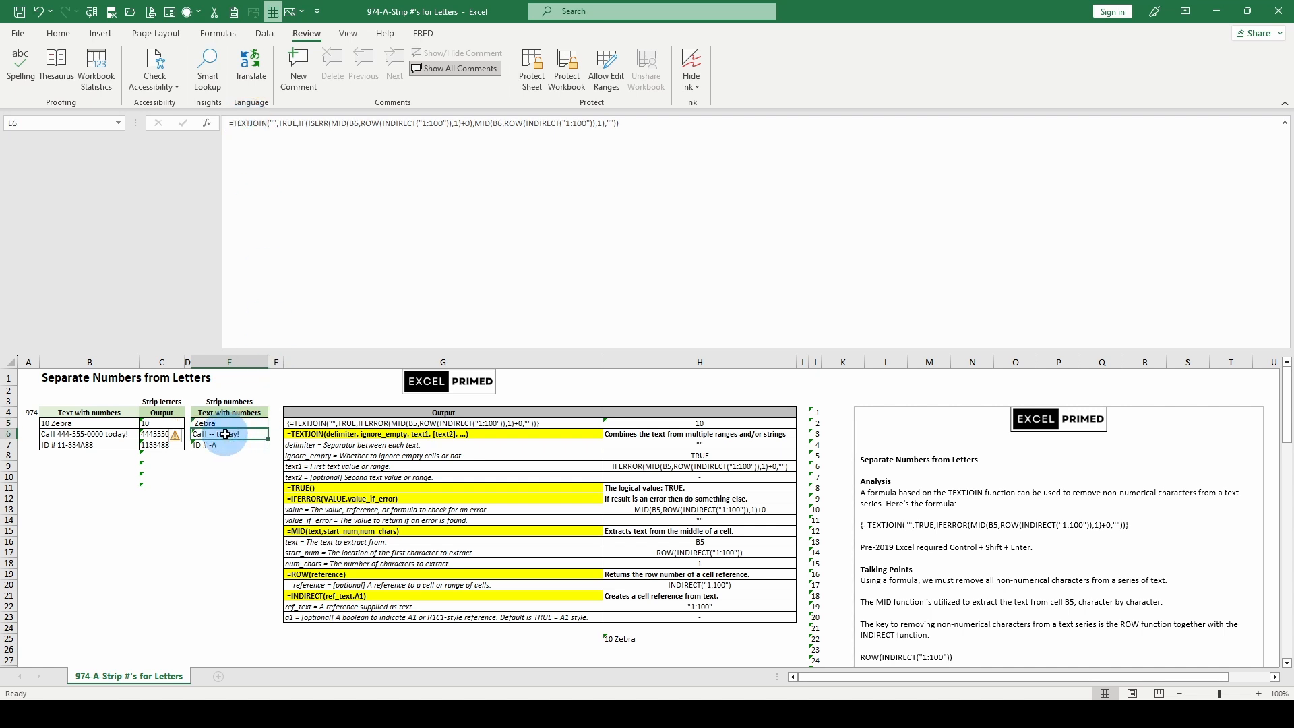